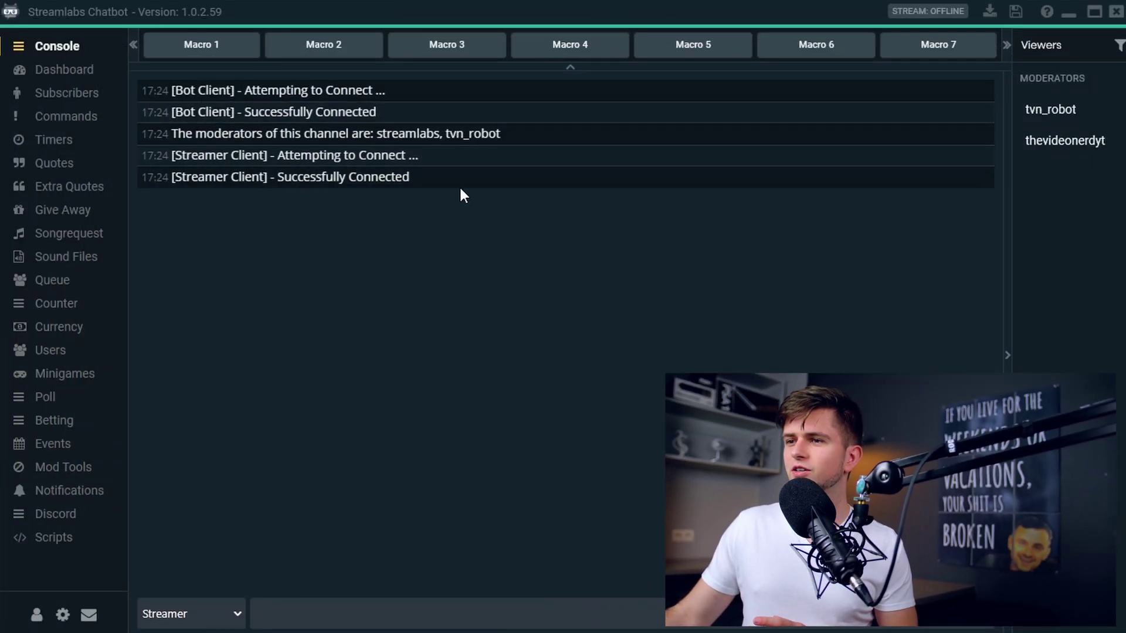
Highlight the console's connection messages, then switch to the Currency user list
drag(460, 187, 138, 89)
click(357, 244)
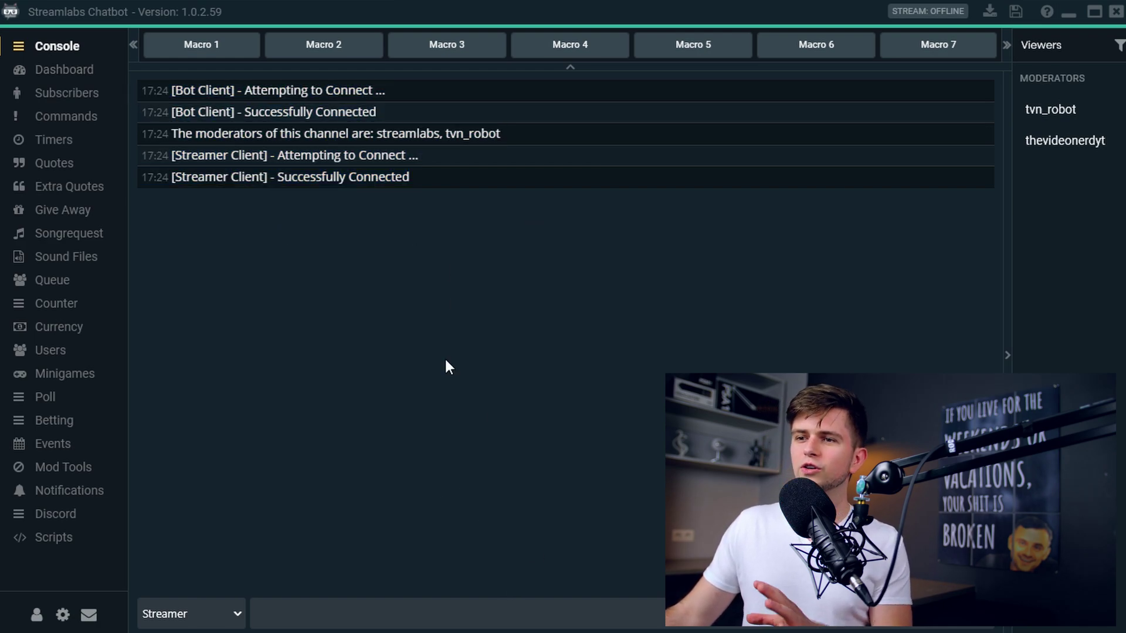
click(54, 334)
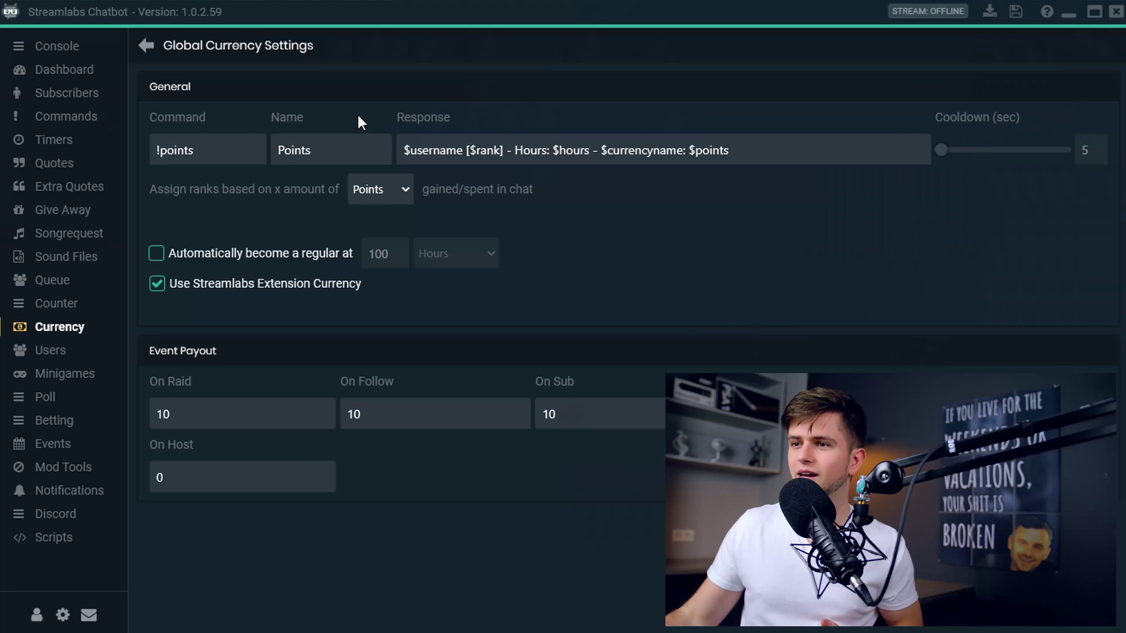
Rename the currency from Points to NerdPoints and review the !points command
double_click(285, 150)
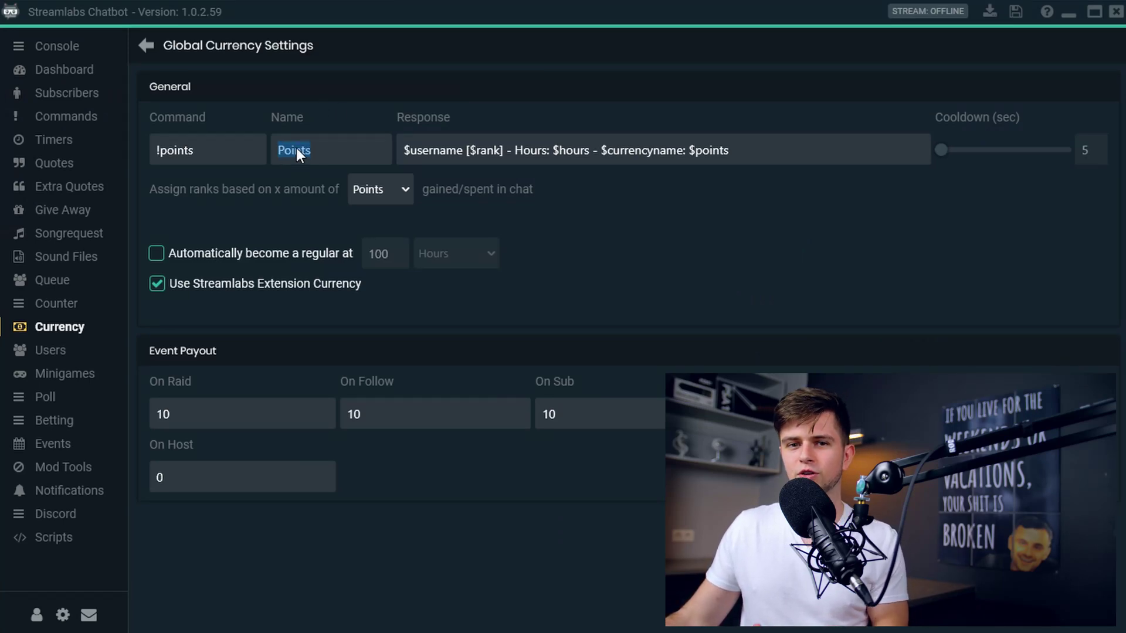
text(NerdPoints)
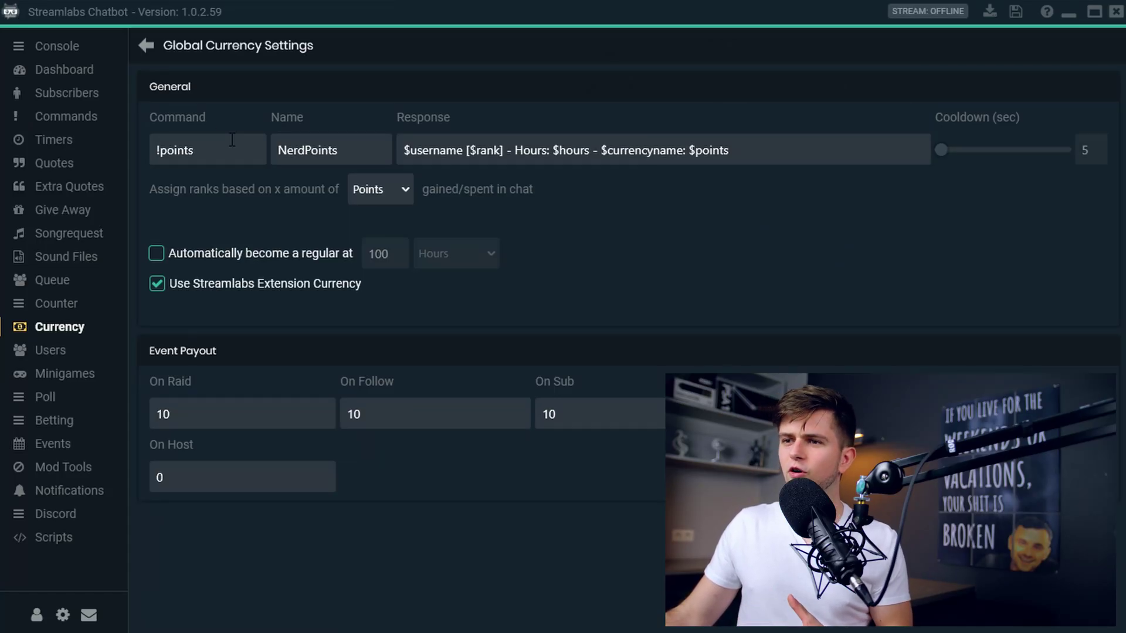
drag(233, 146, 153, 152)
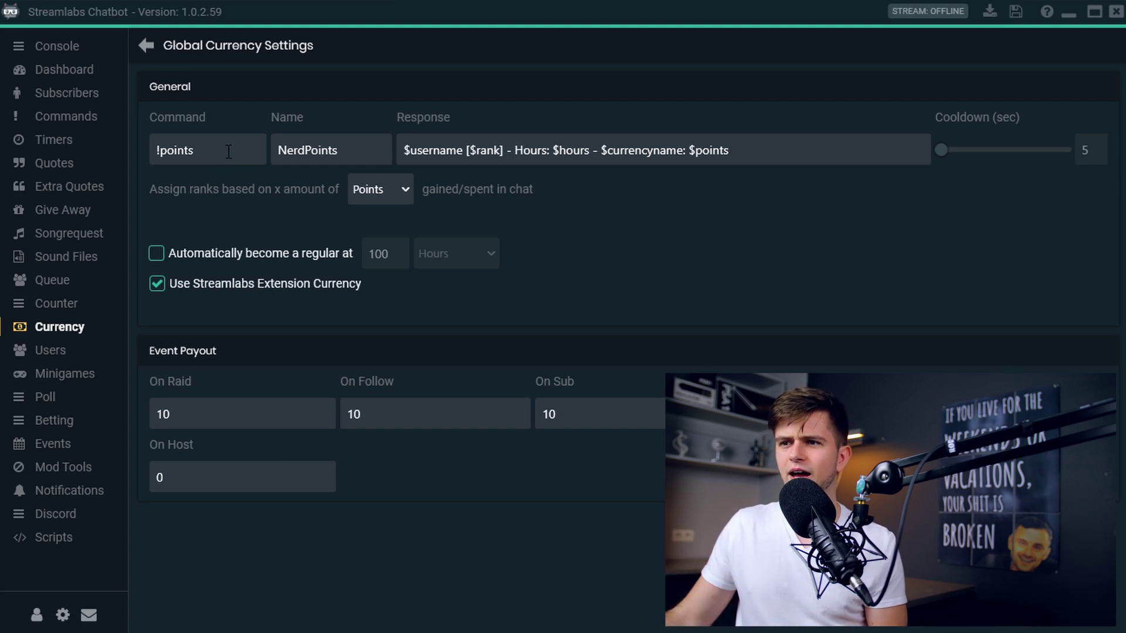
drag(229, 152, 162, 154)
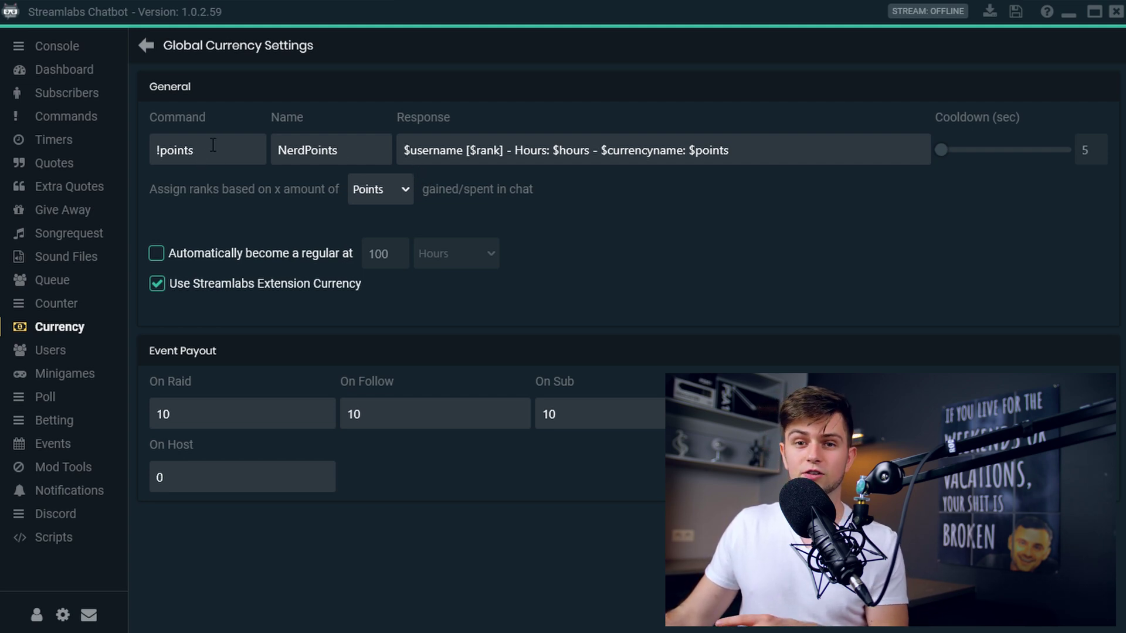
drag(206, 152, 114, 150)
Review the response template's $username, [$rank], hours, $currencyname and points variables
click(423, 151)
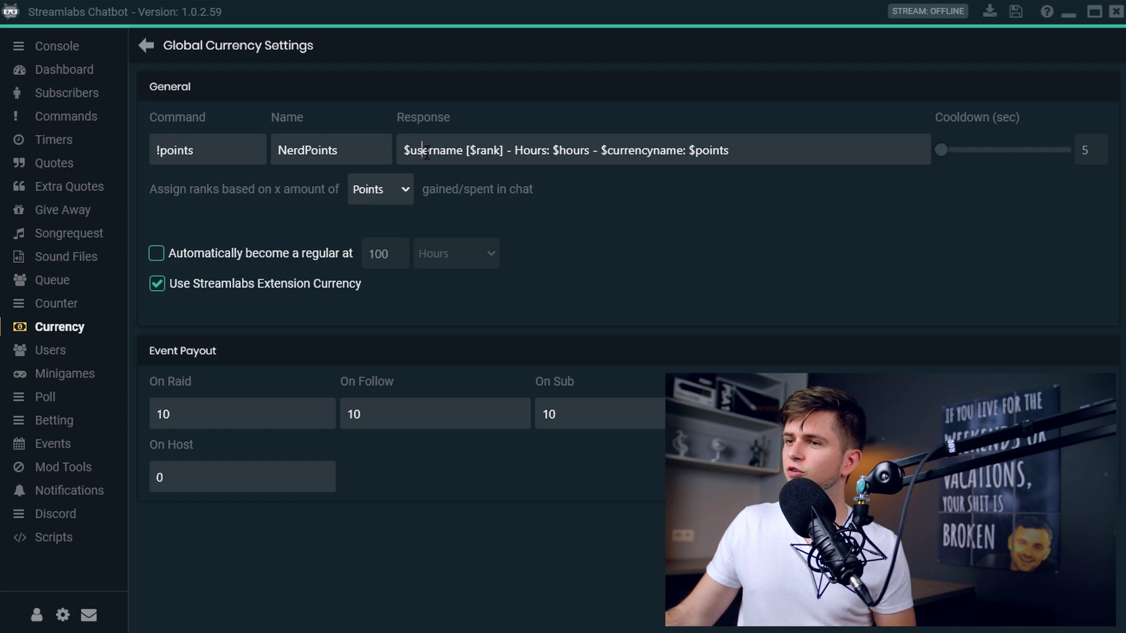
drag(403, 151, 502, 151)
click(423, 151)
click(503, 151)
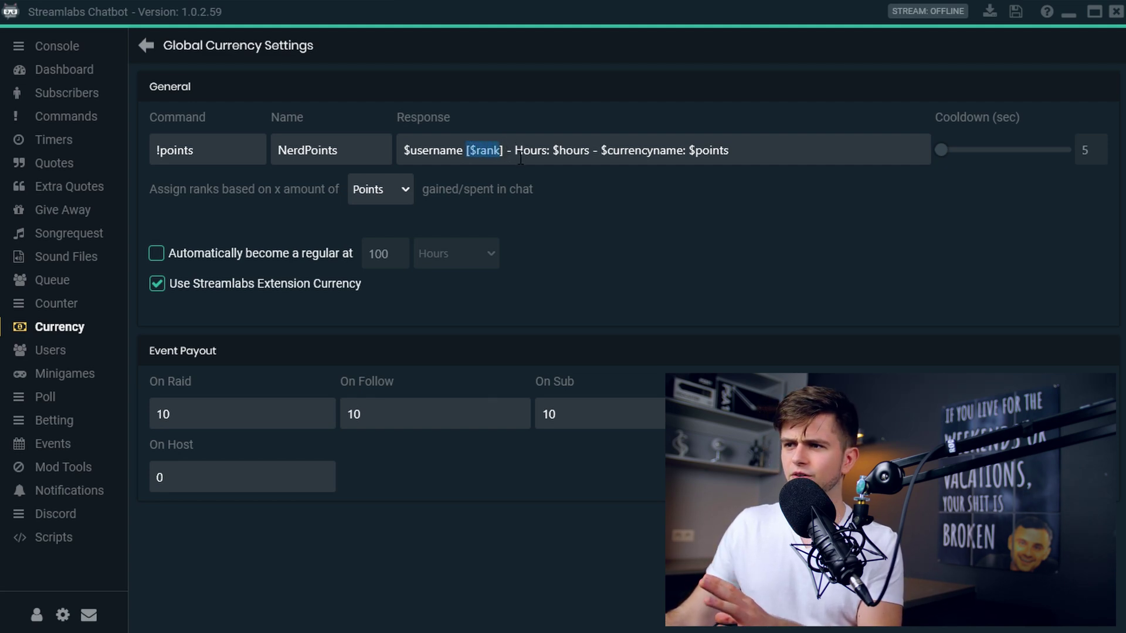
drag(559, 151, 590, 151)
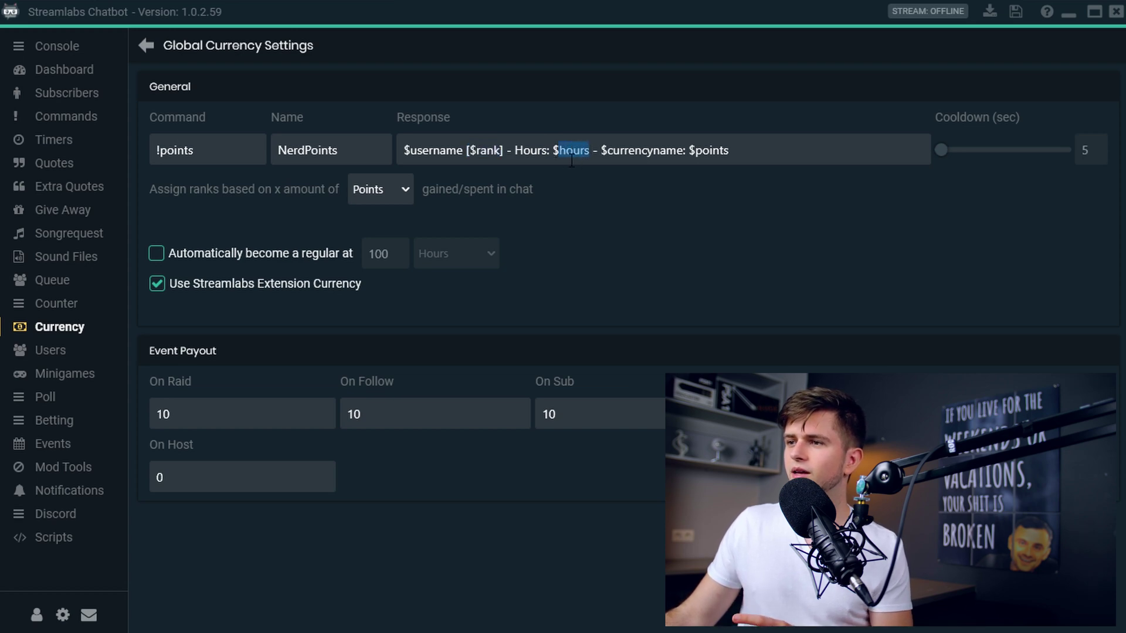
drag(600, 147, 685, 151)
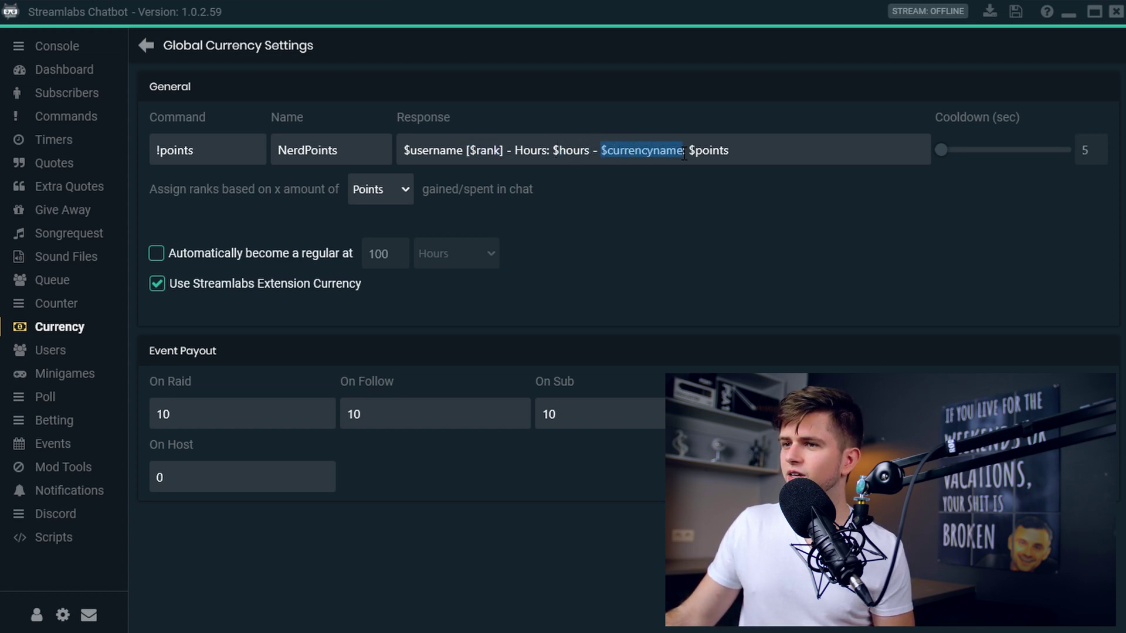
drag(364, 150, 219, 163)
drag(729, 151, 695, 155)
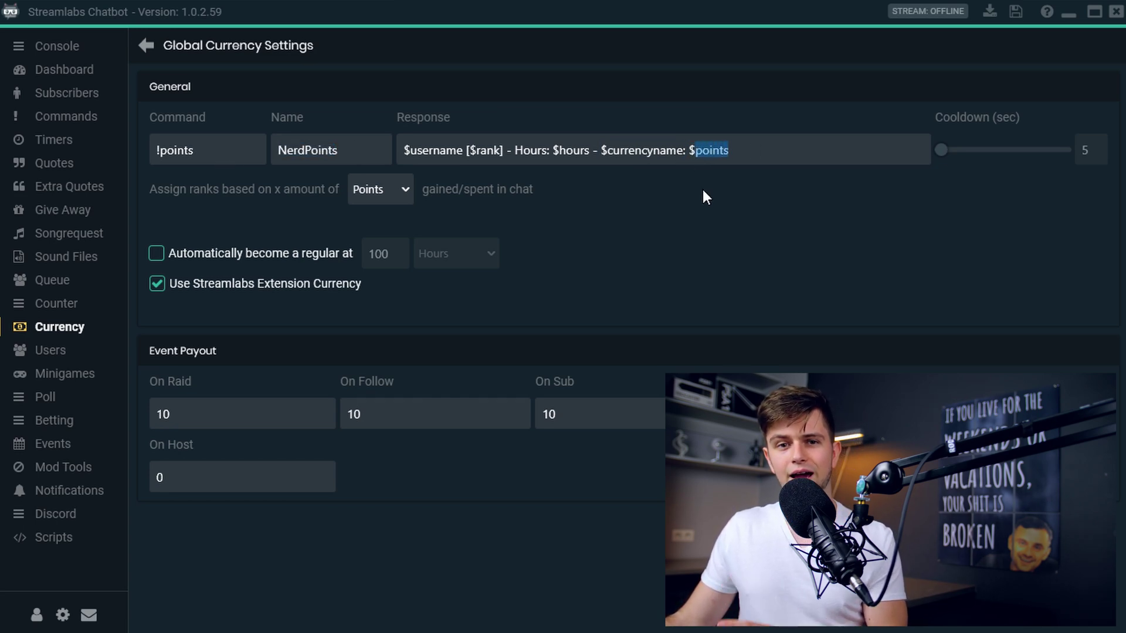
key(Right)
drag(802, 146, 369, 160)
Return to the currency list, select the viewer, and send !points in the console chat
click(145, 47)
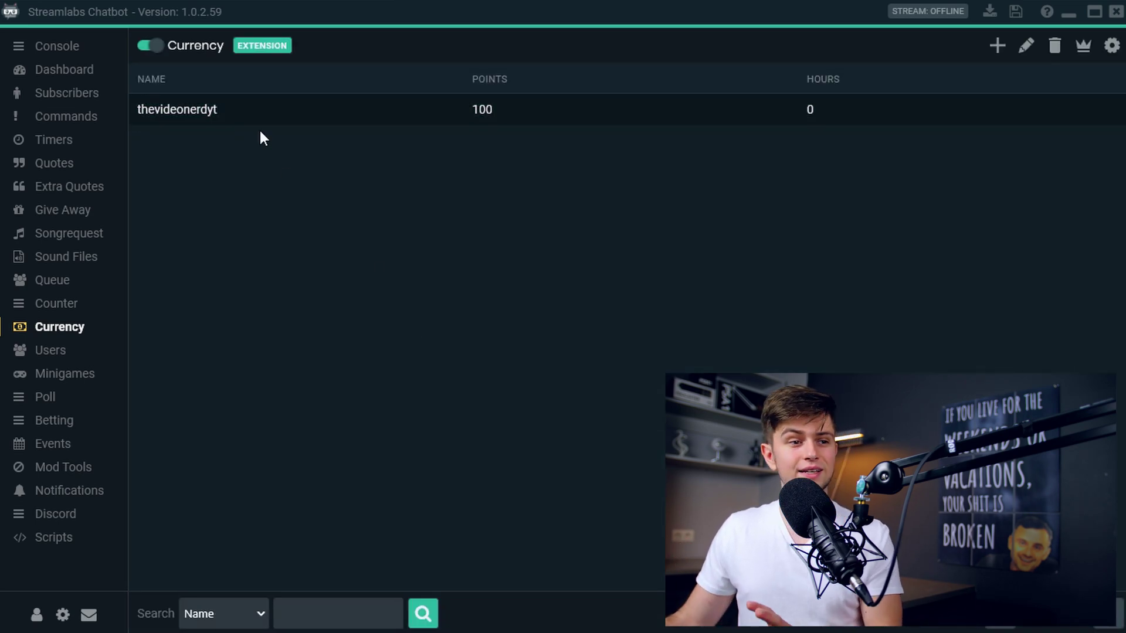
click(247, 117)
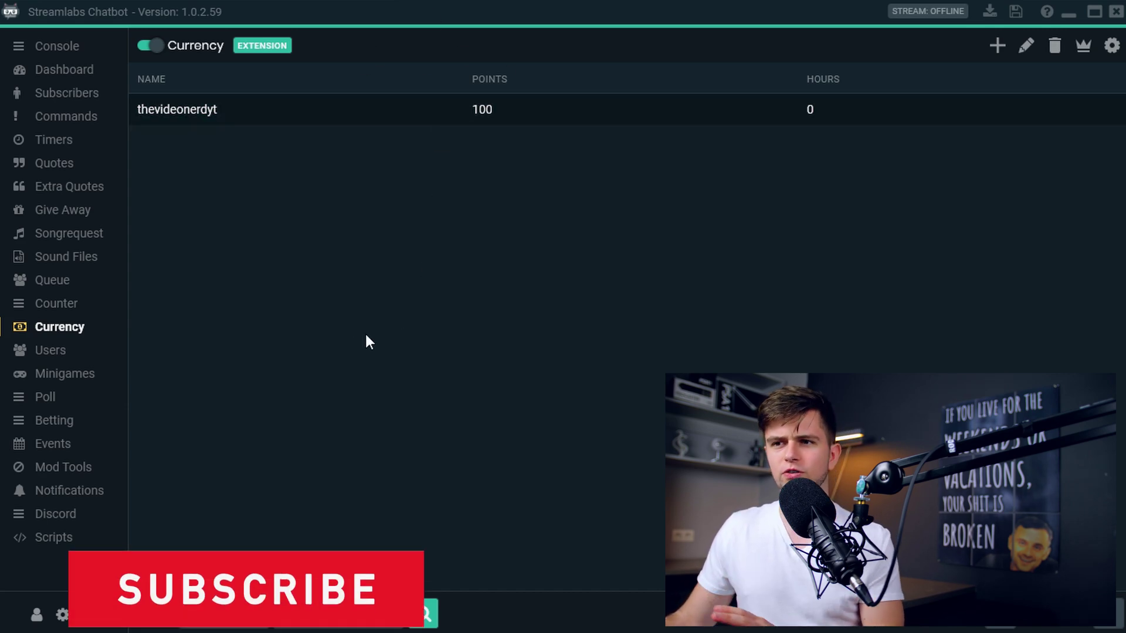
click(55, 50)
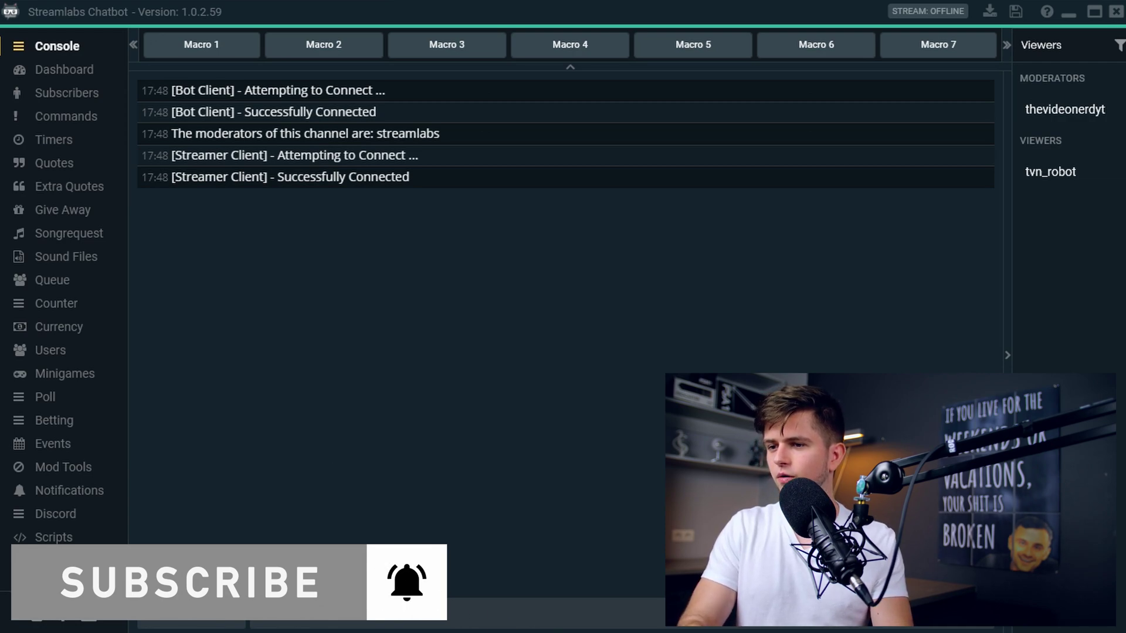
key(Return)
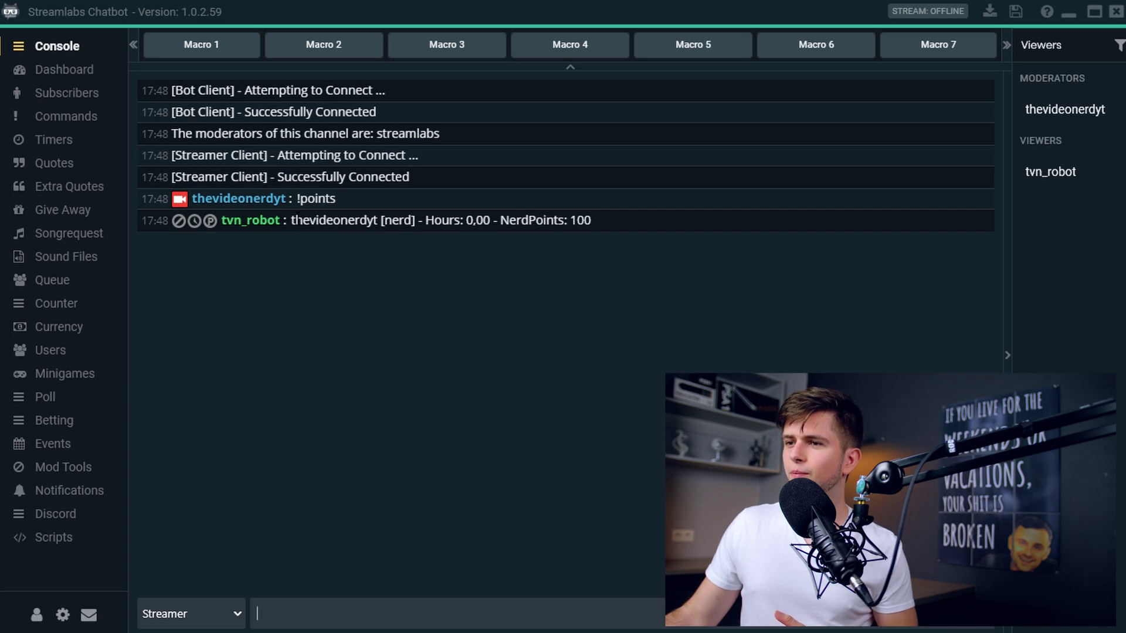
Check the bot reply's rank nerd, Hours 0,00 and NerdPoints 100, then return to Currency
drag(291, 221, 381, 226)
click(404, 221)
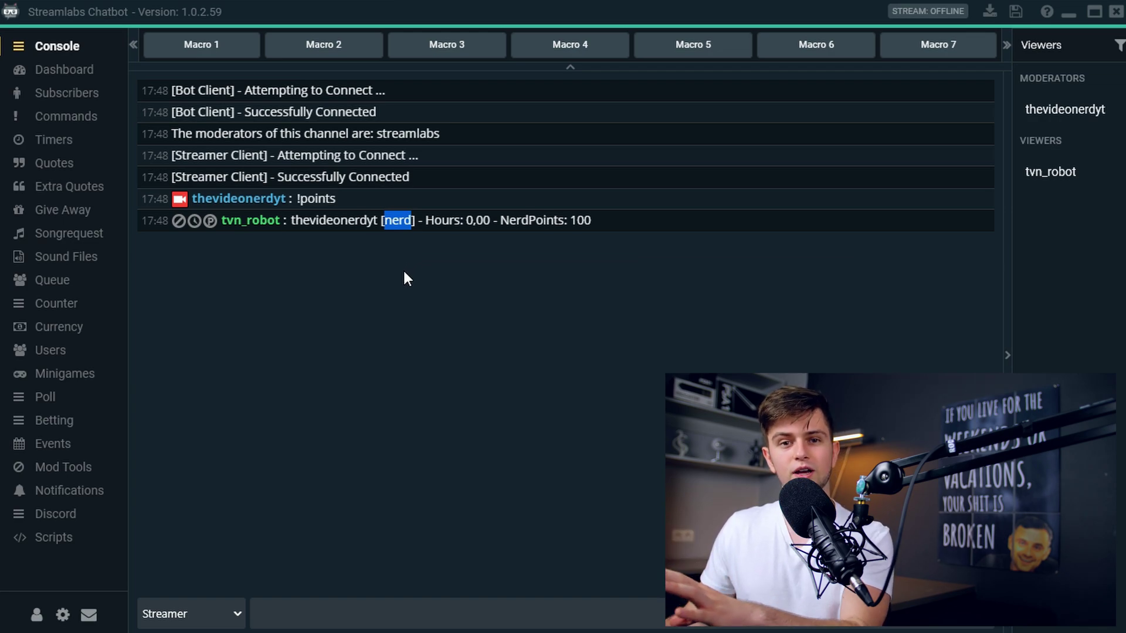
drag(460, 221, 481, 227)
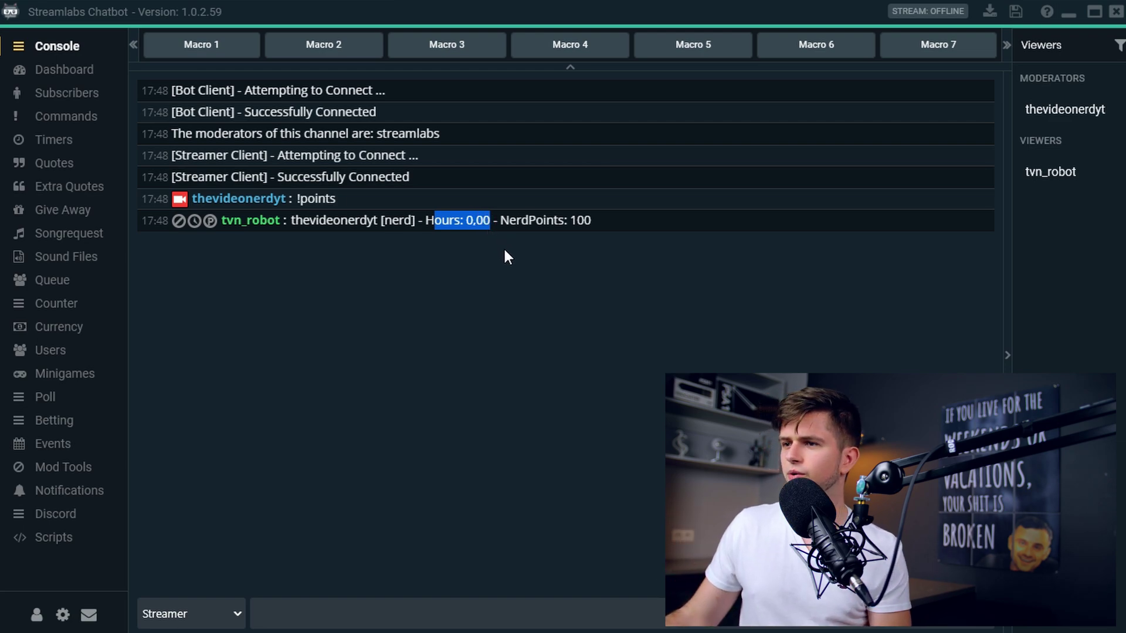
click(521, 233)
drag(501, 221, 568, 230)
click(588, 221)
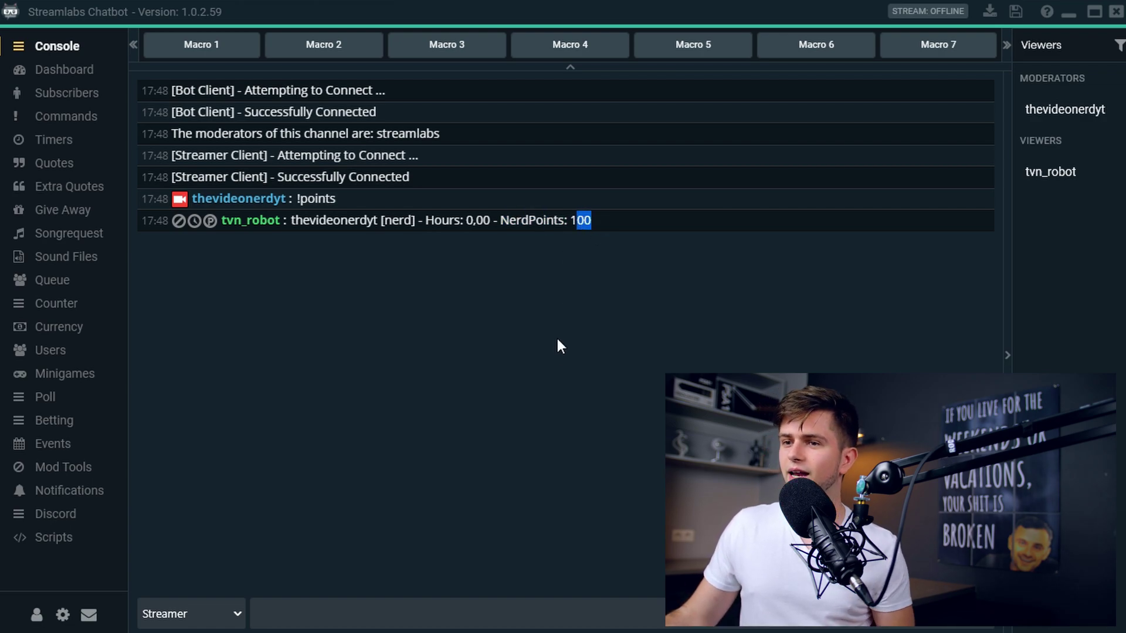
click(70, 335)
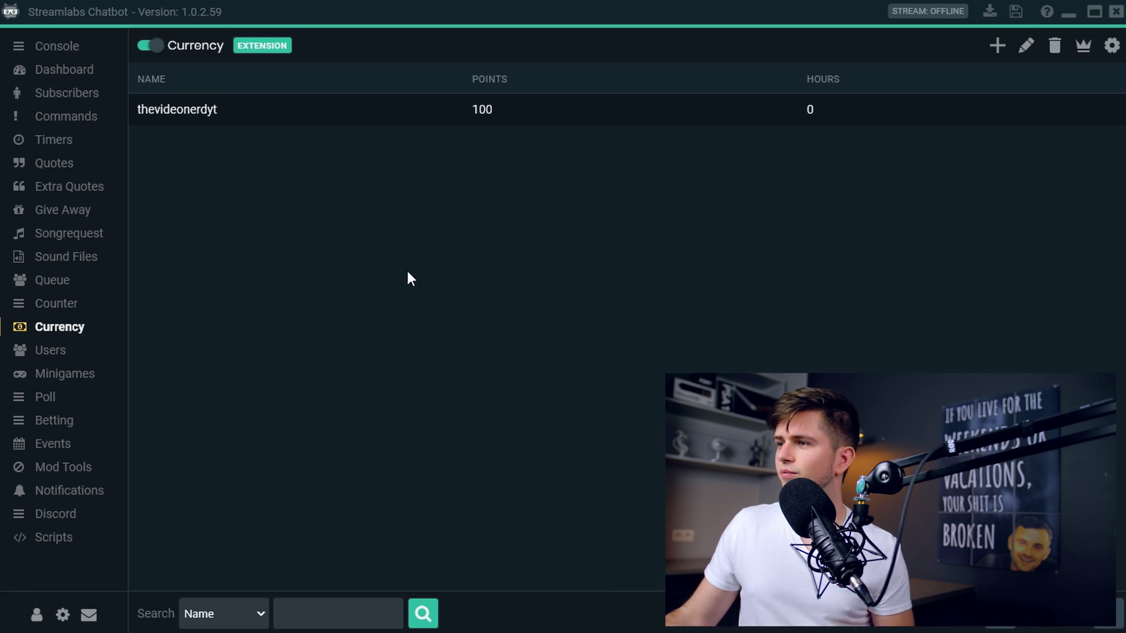
Base ranks on Hours, toggle 100-hour regular status, and turn off Streamlabs Extension Currency
click(1112, 47)
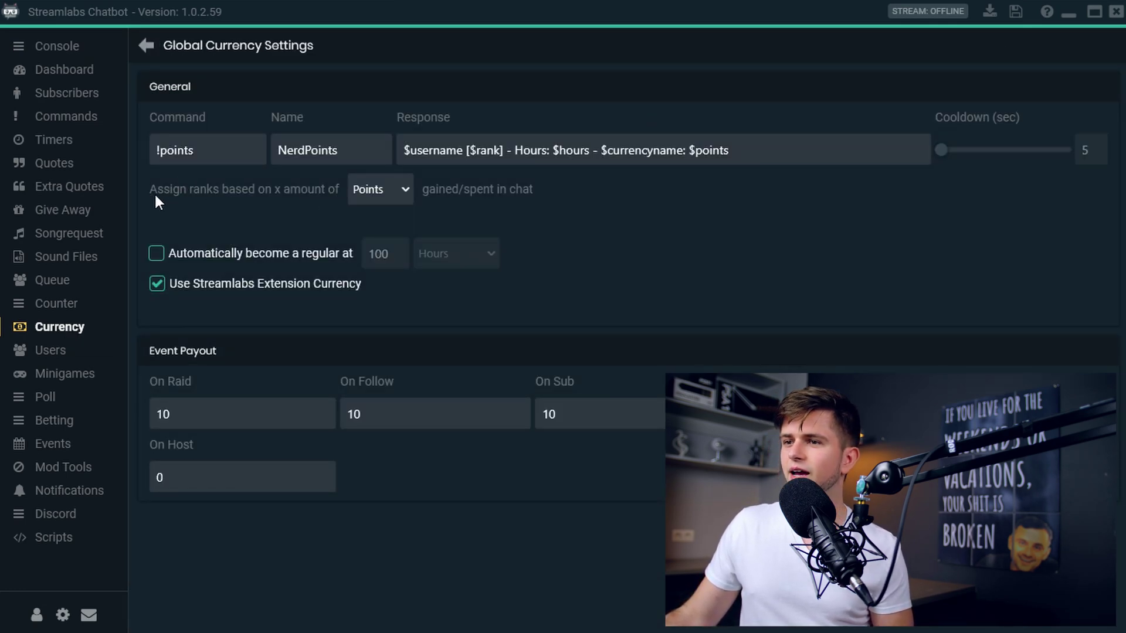
click(375, 194)
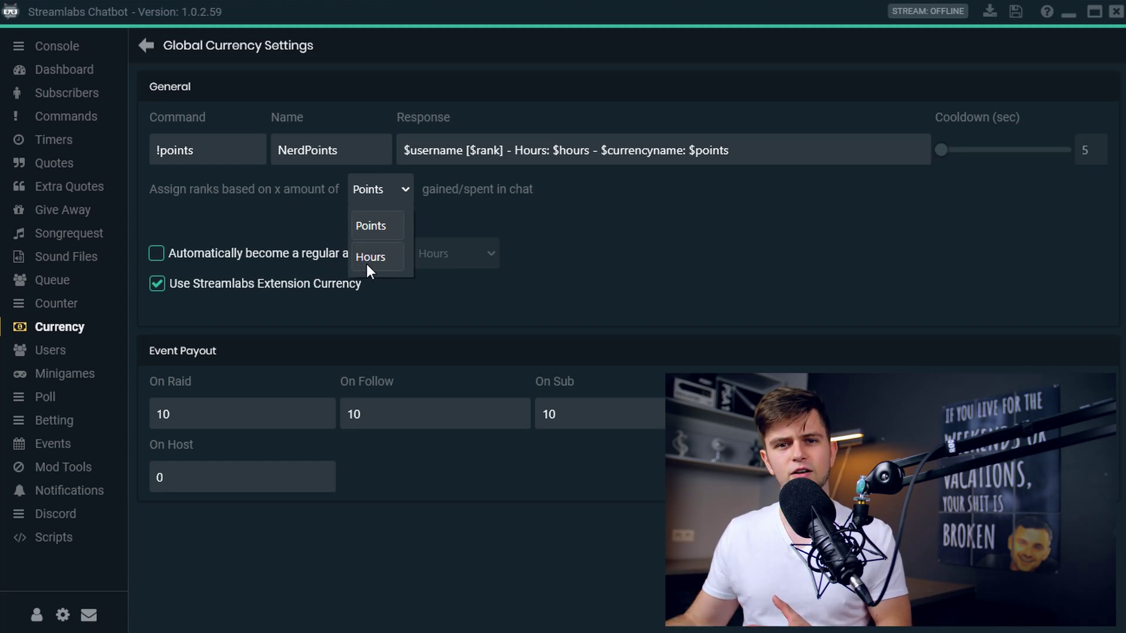
click(369, 258)
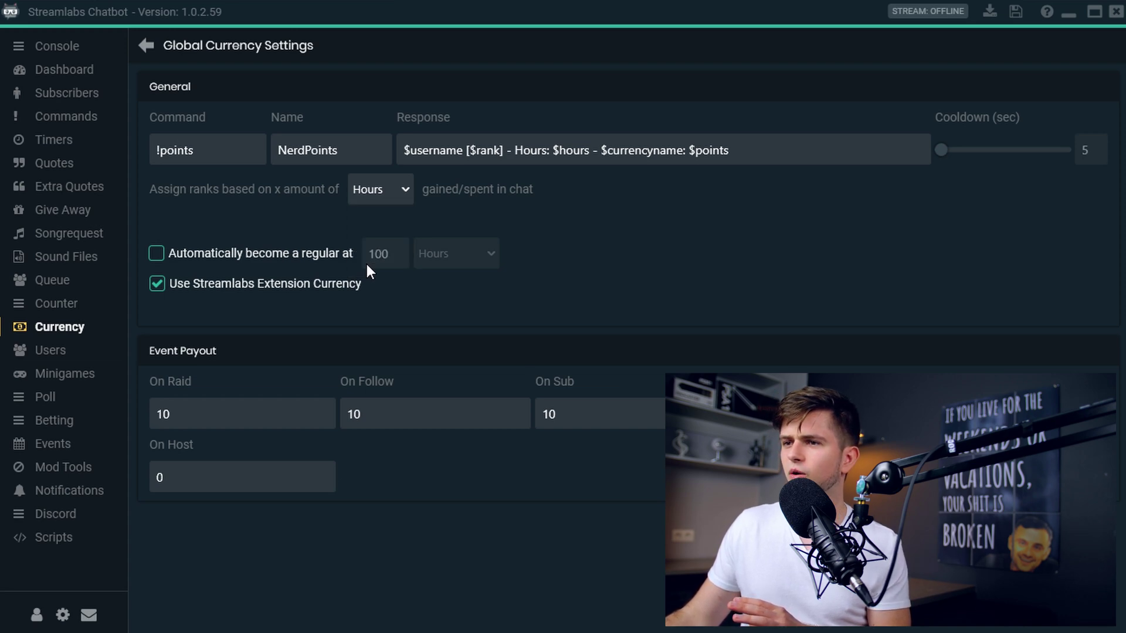
click(340, 253)
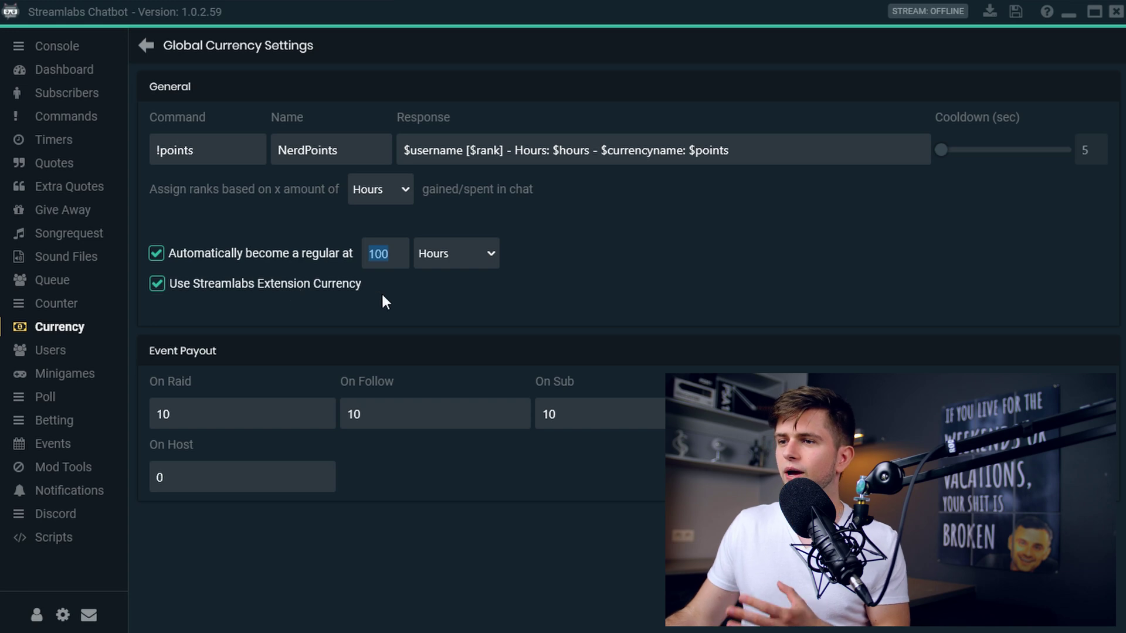
click(439, 258)
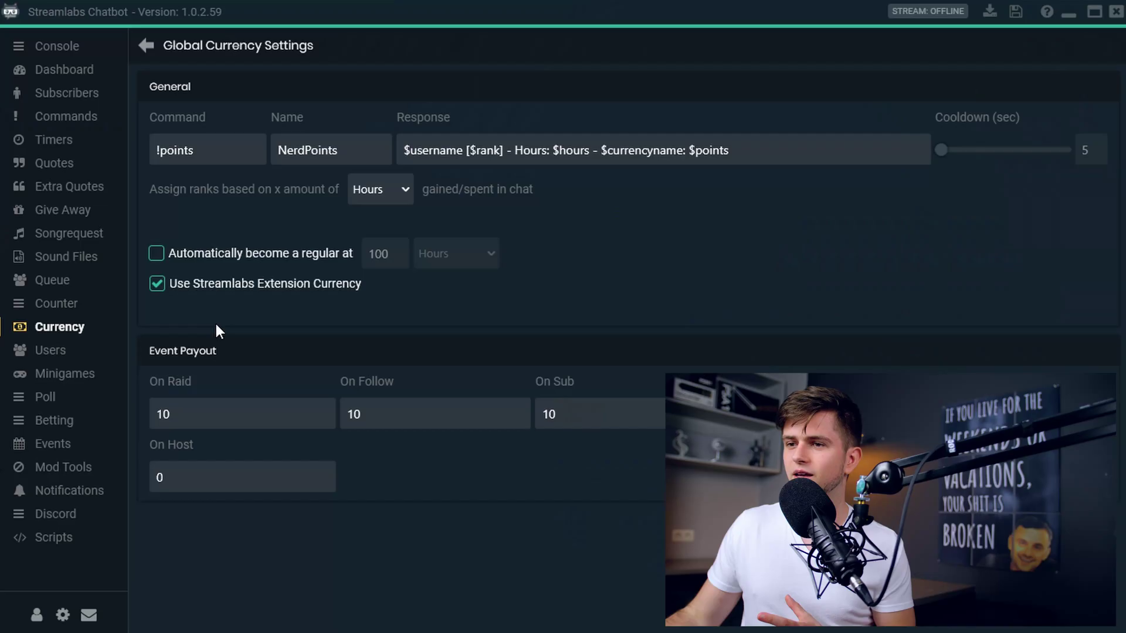
click(157, 285)
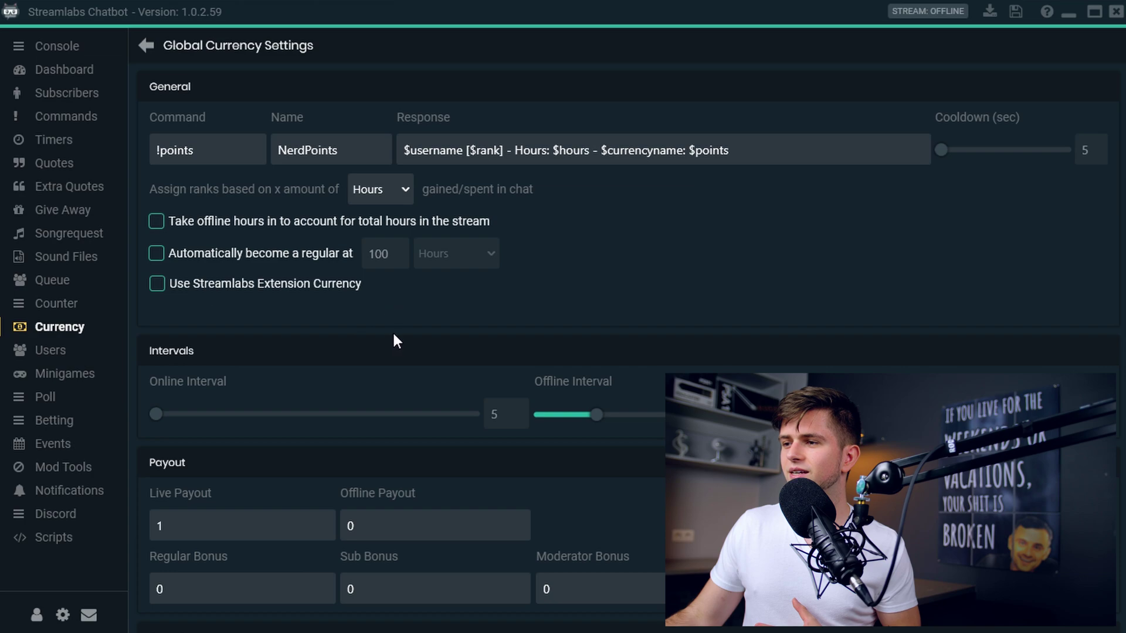
scroll(399, 332, down, 3)
scroll(403, 332, down, 2)
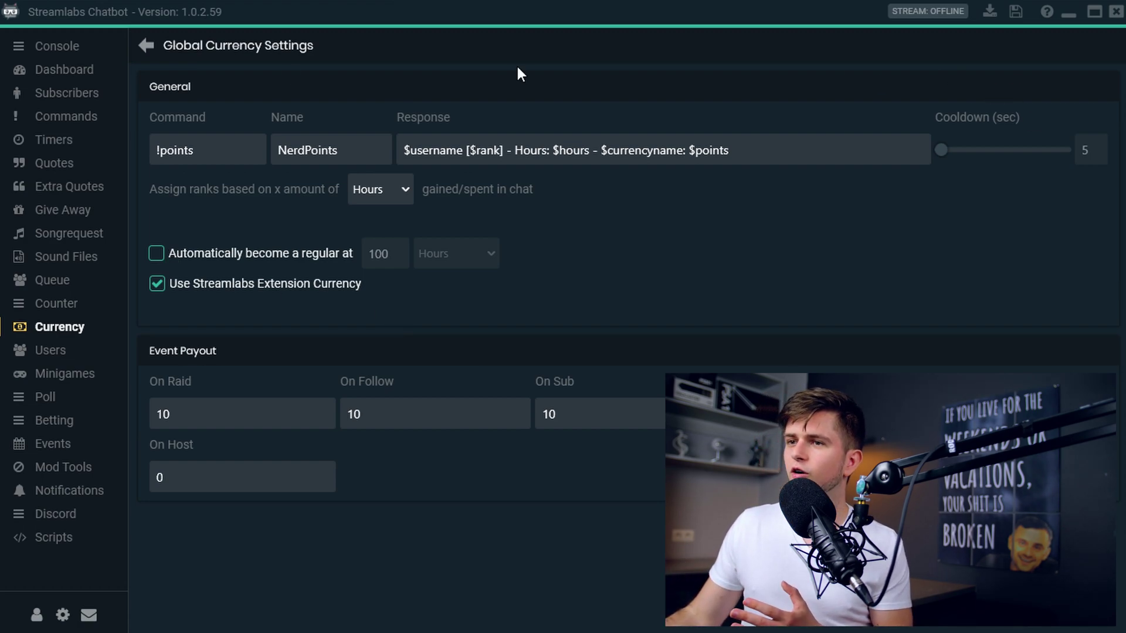
Go back to the currency user list and reopen the Global Currency Settings
click(146, 45)
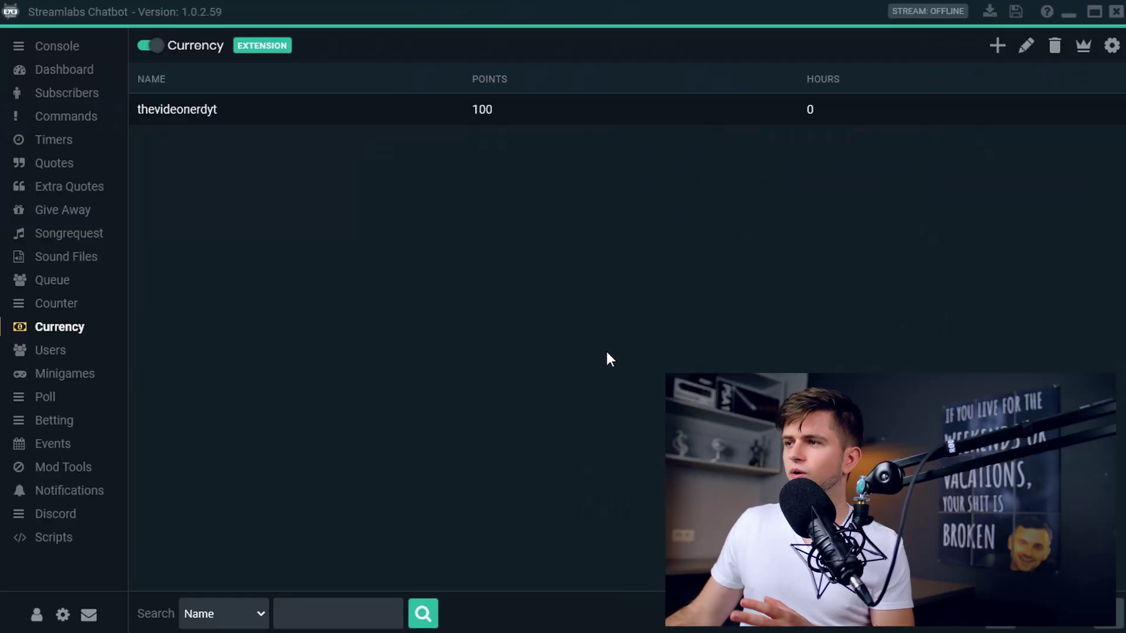
click(1107, 48)
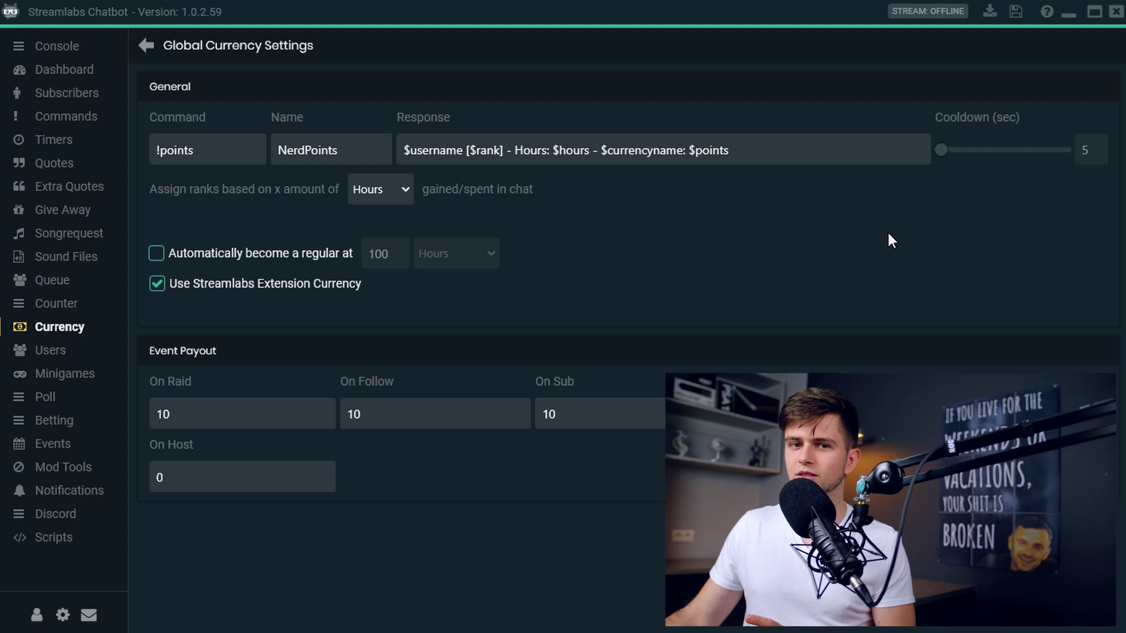
Add a new Viewer-group rank named Super Nerd with requirement 0, then reopen currency settings
click(145, 45)
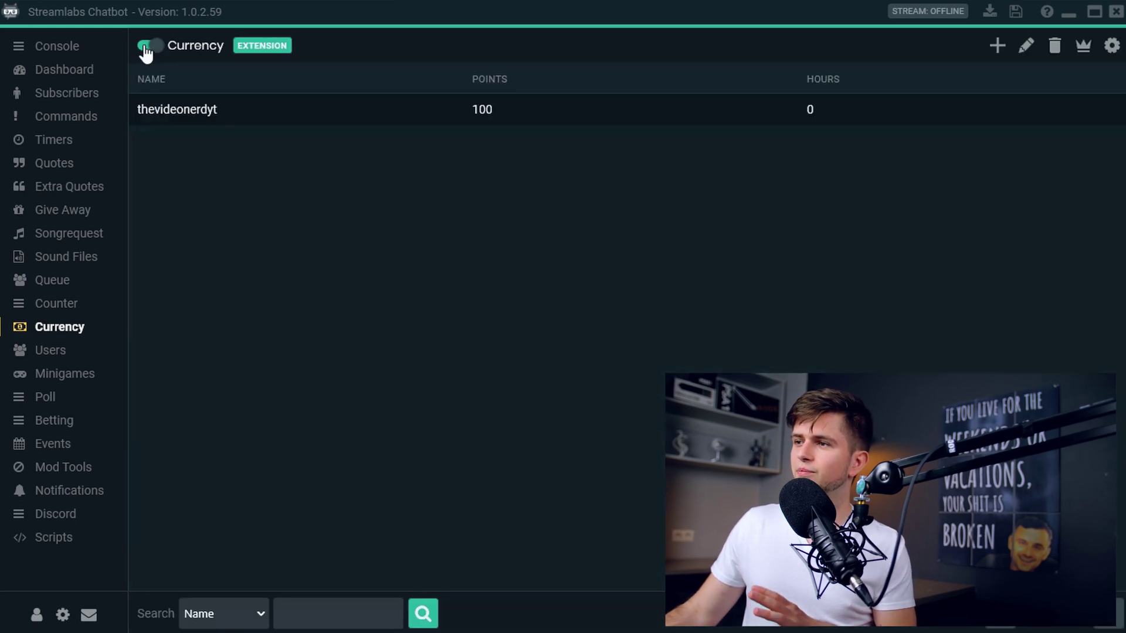
click(1083, 52)
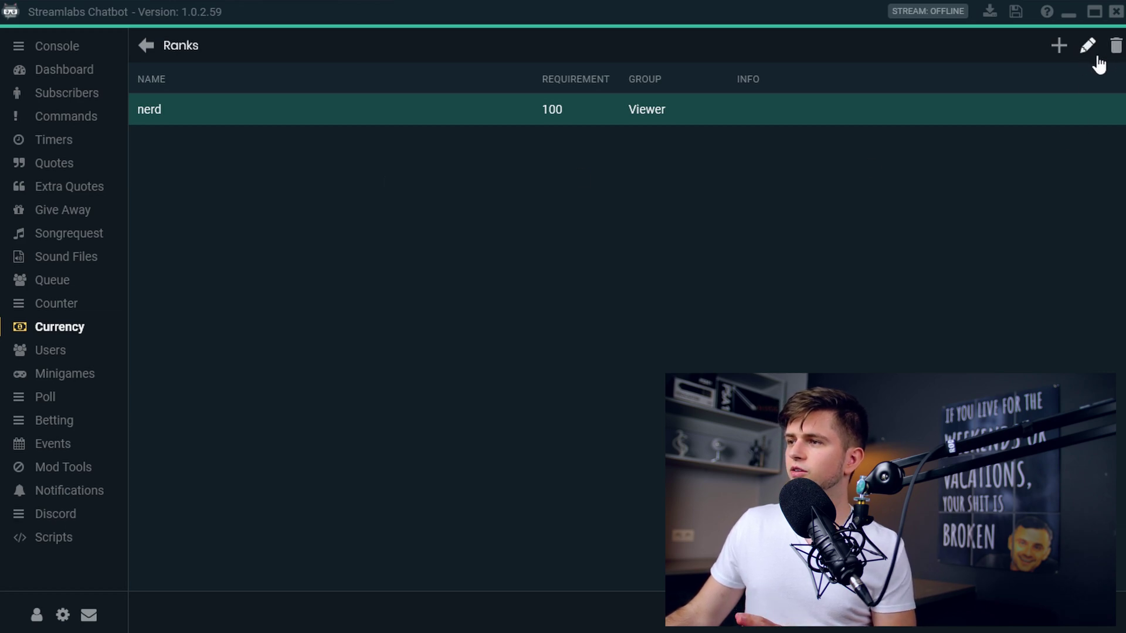
click(1059, 57)
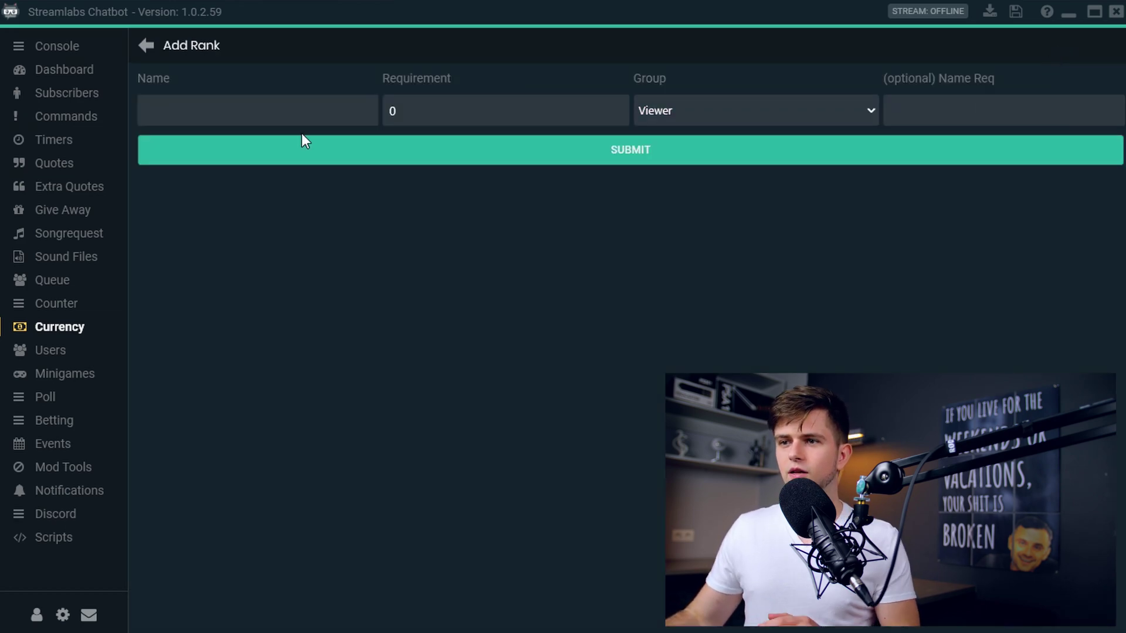
click(241, 112)
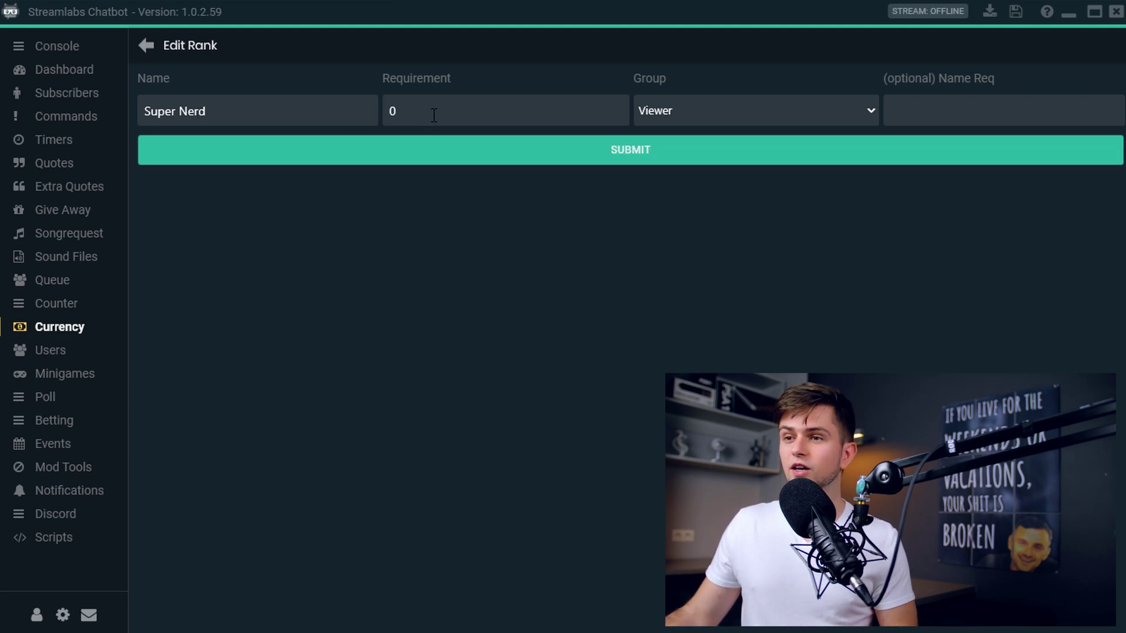
click(151, 47)
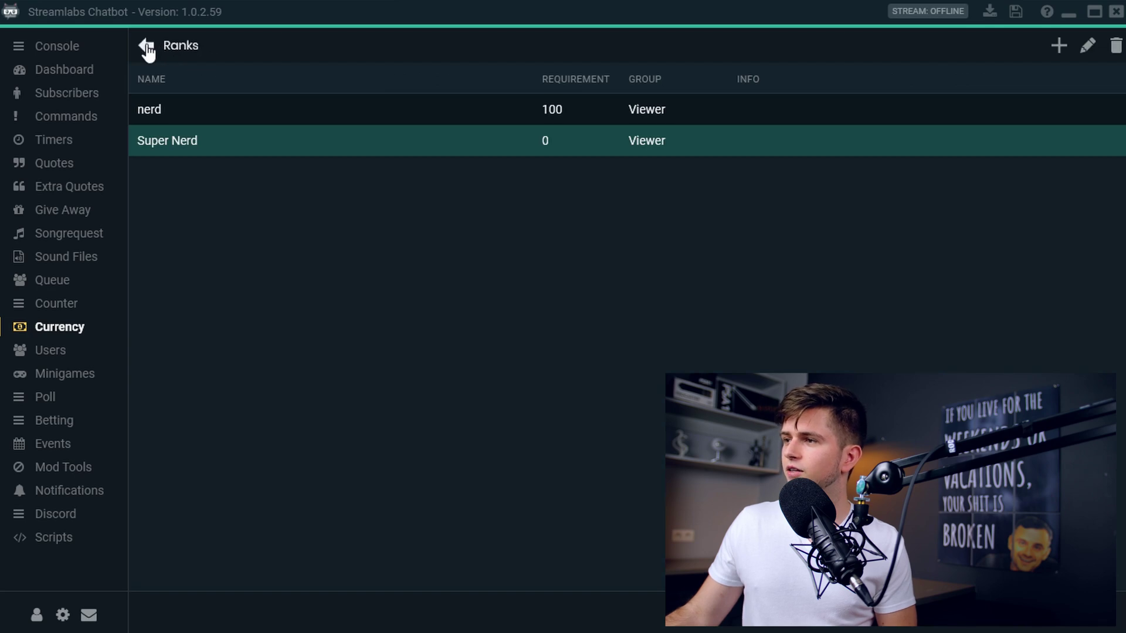
click(147, 44)
click(1109, 49)
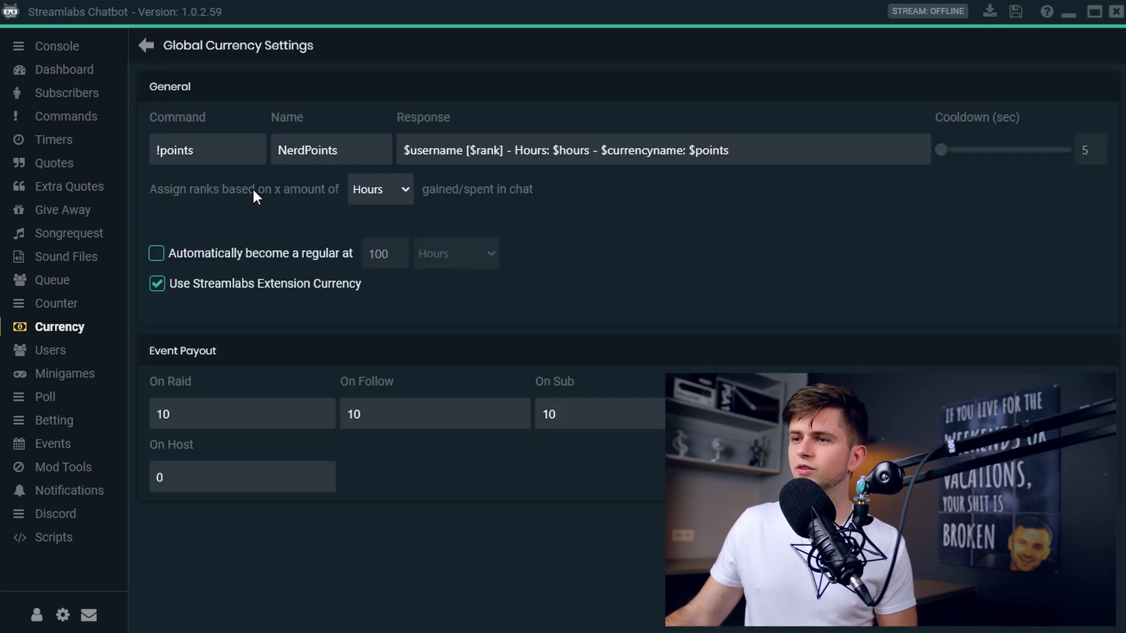
Keep ranks based on Hours, then open and resave the Super Nerd rank
click(378, 192)
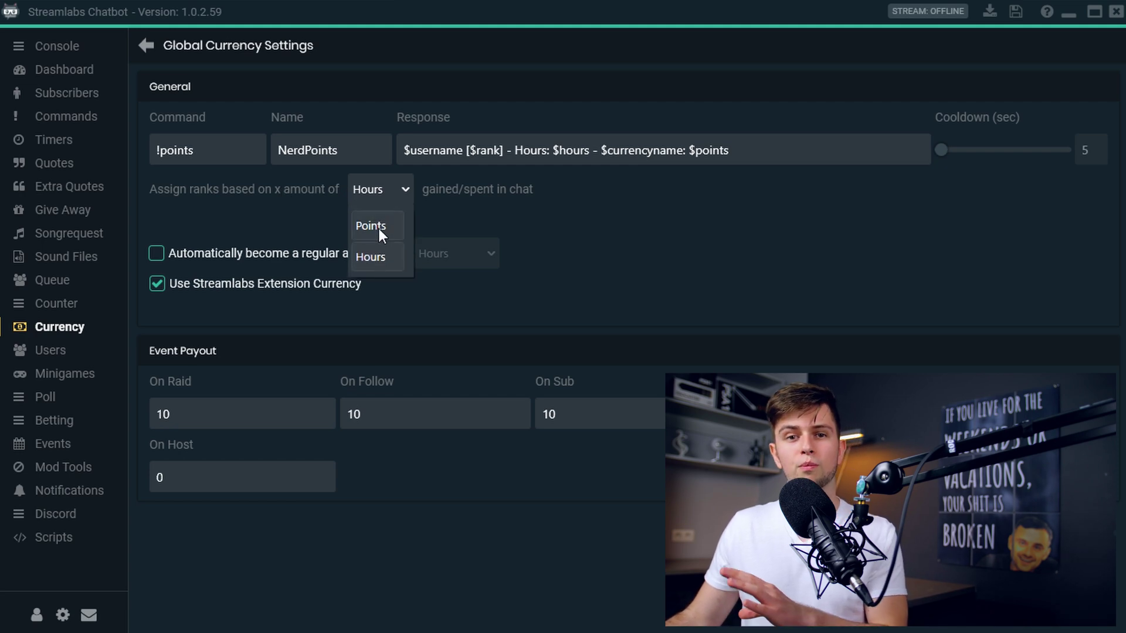
click(383, 254)
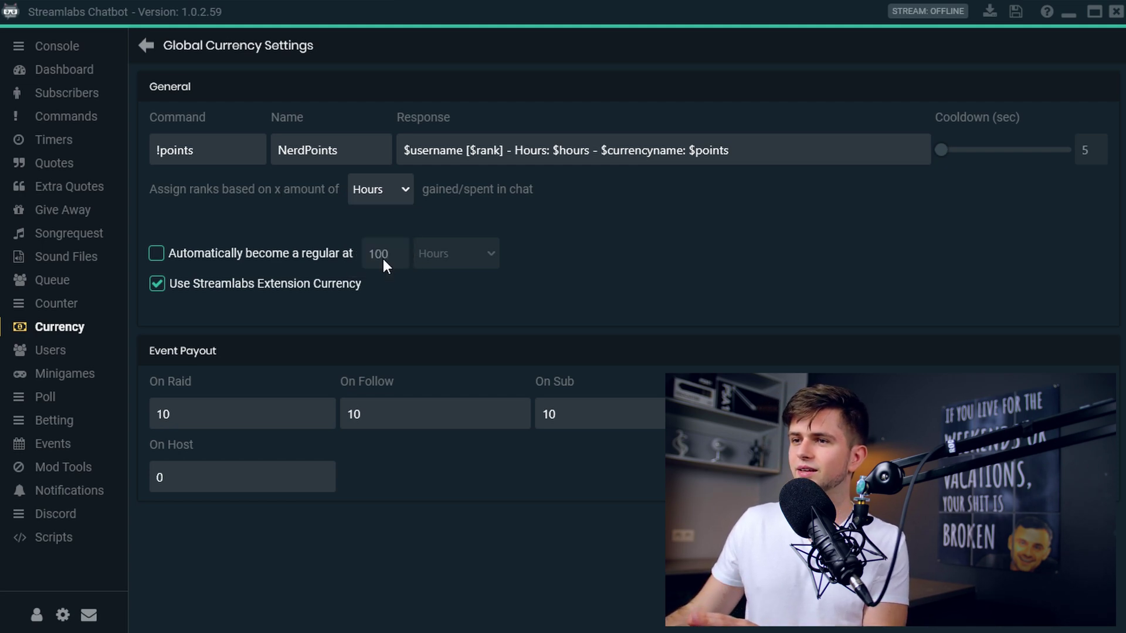
click(144, 47)
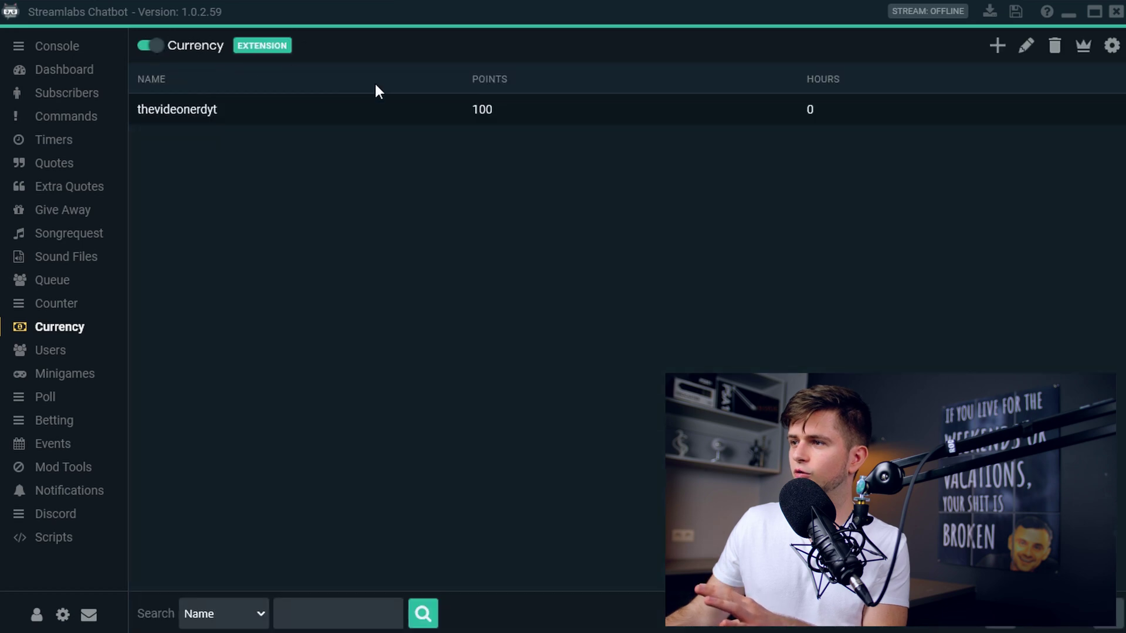
click(1083, 46)
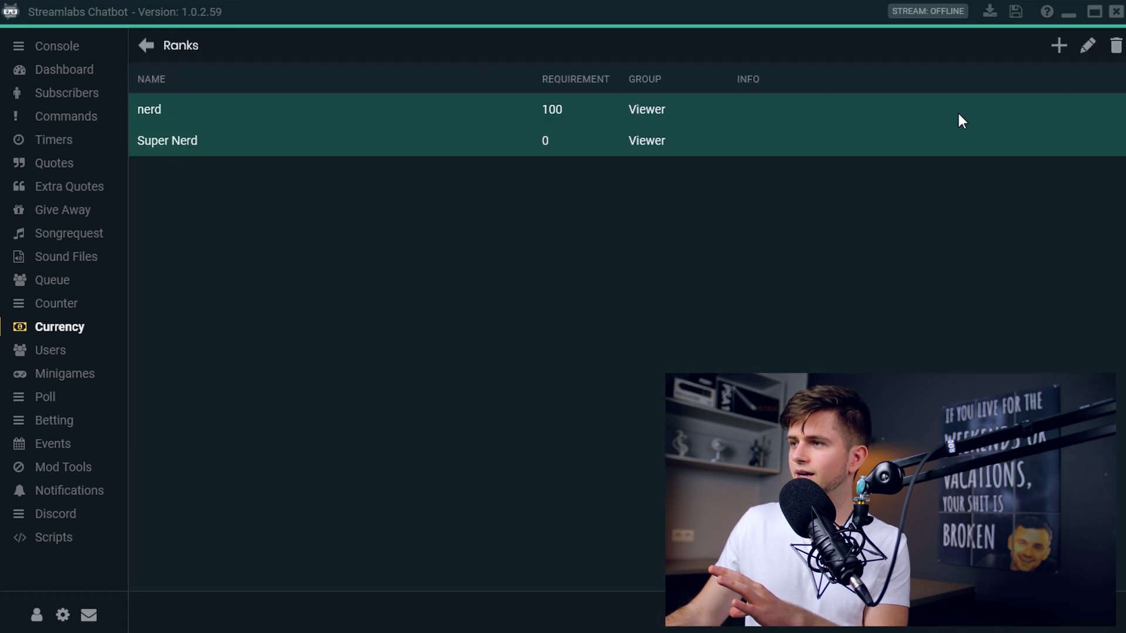
click(1087, 47)
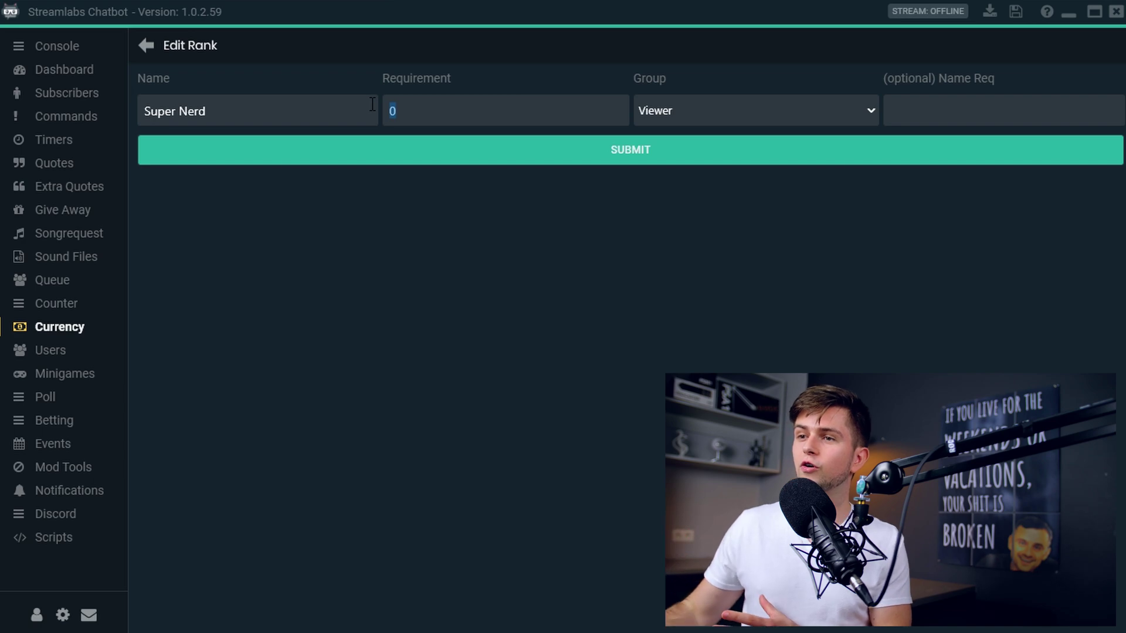
drag(182, 97, 143, 112)
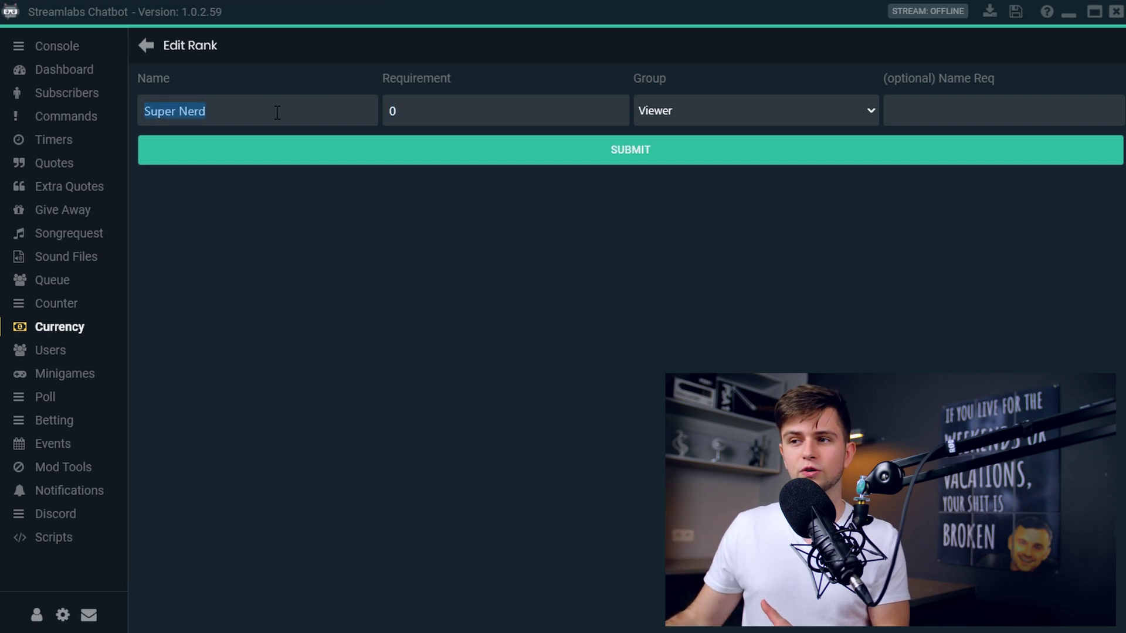
click(630, 152)
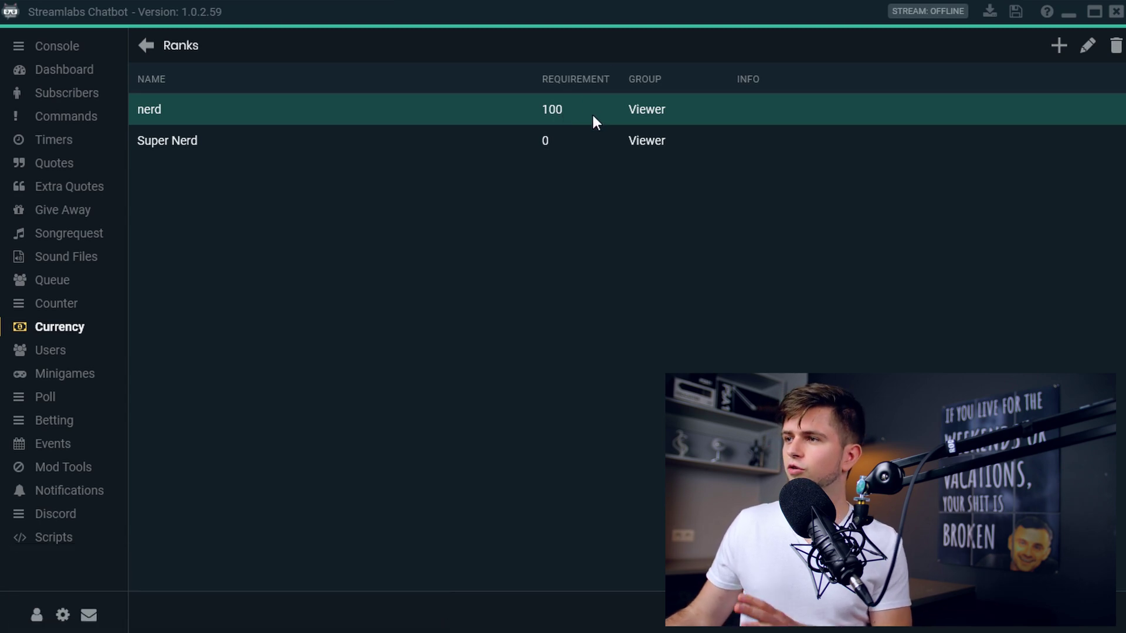
Set the nerd rank's requirement to 10 hours and save it
click(1090, 46)
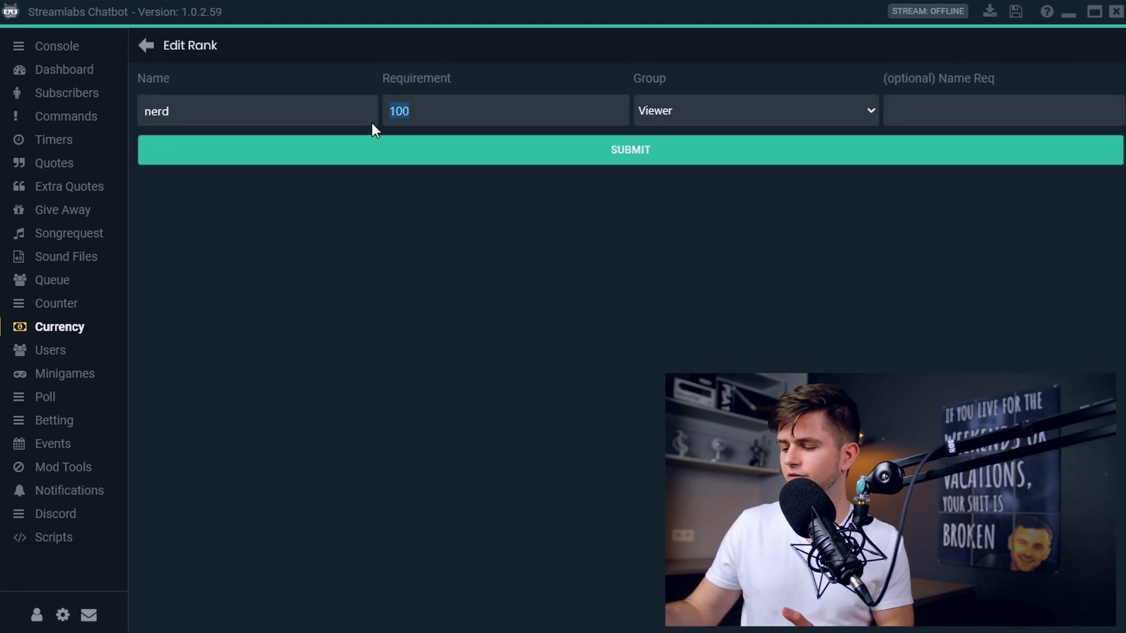
text(0)
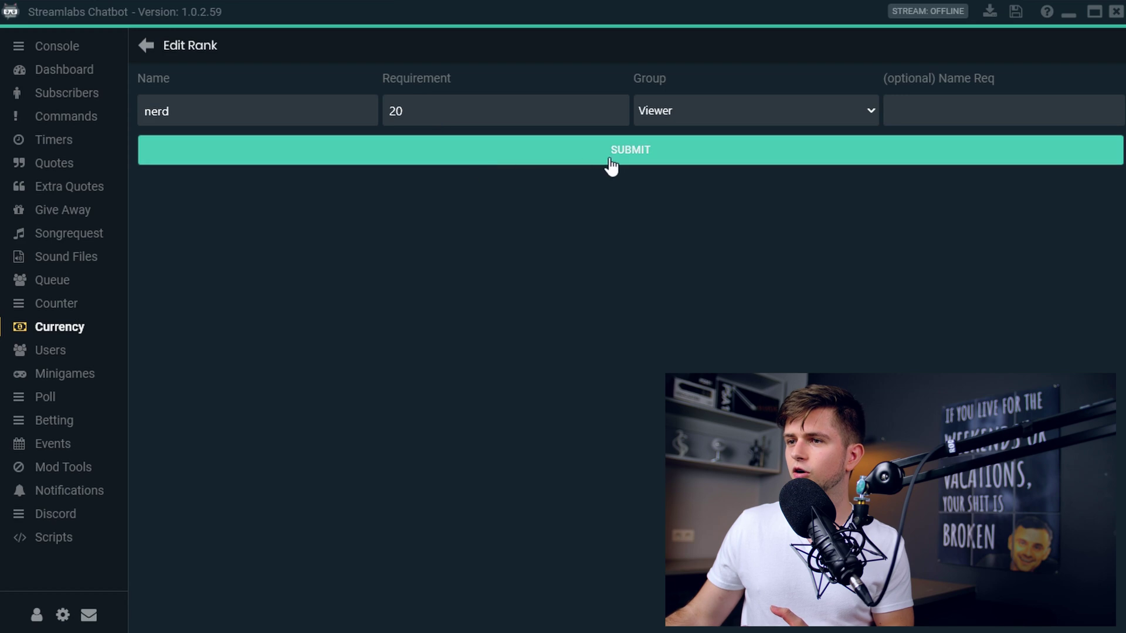
key(BackSpace)
key(BackSpace)
text(10)
click(441, 159)
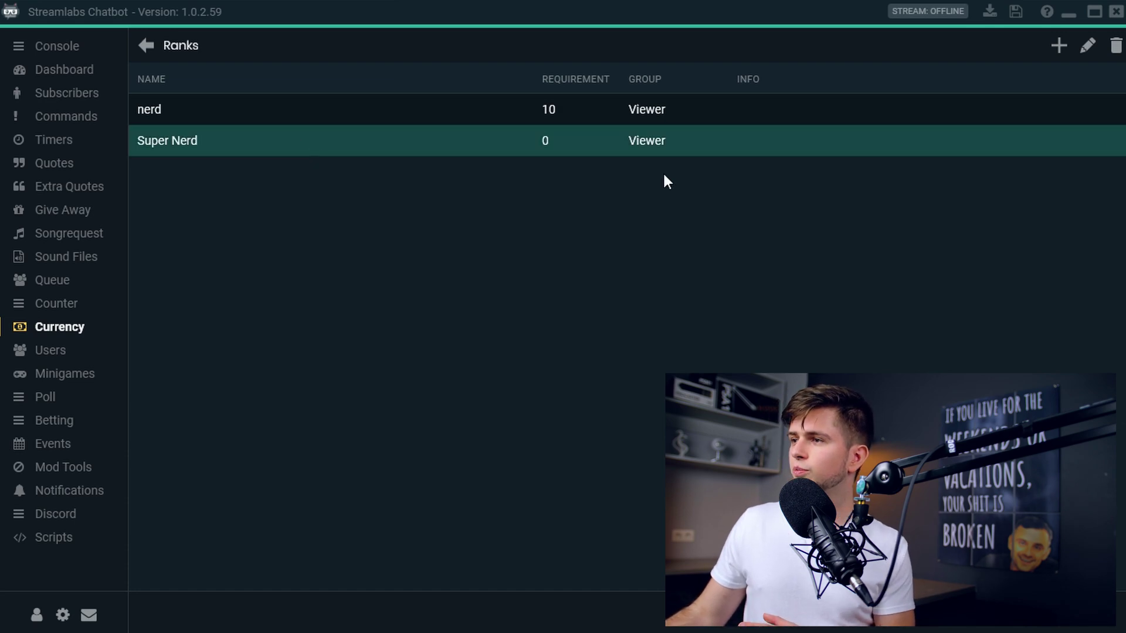
Set Super Nerd's requirement to 30 hours in the Viewer group, save, and return to the user list
click(1087, 46)
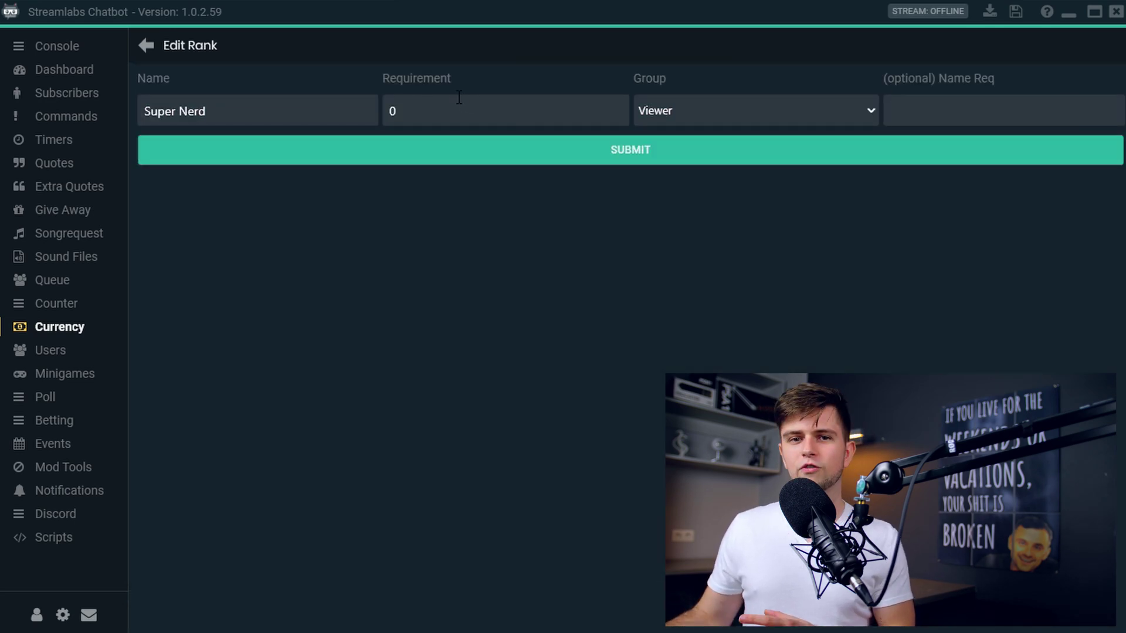
drag(459, 97, 362, 111)
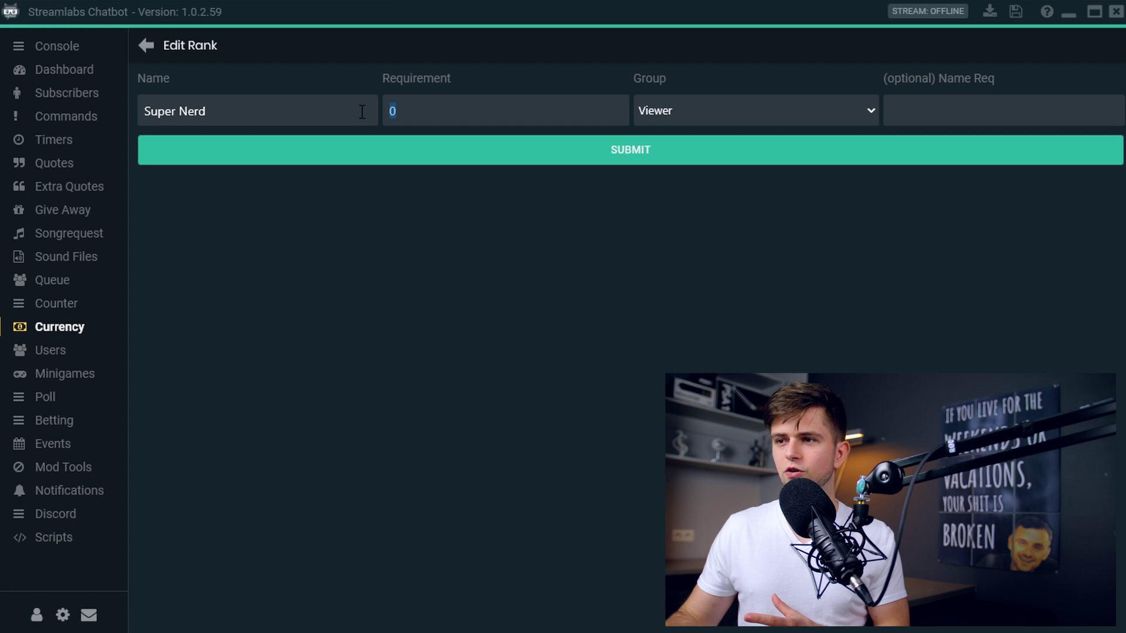
text(30)
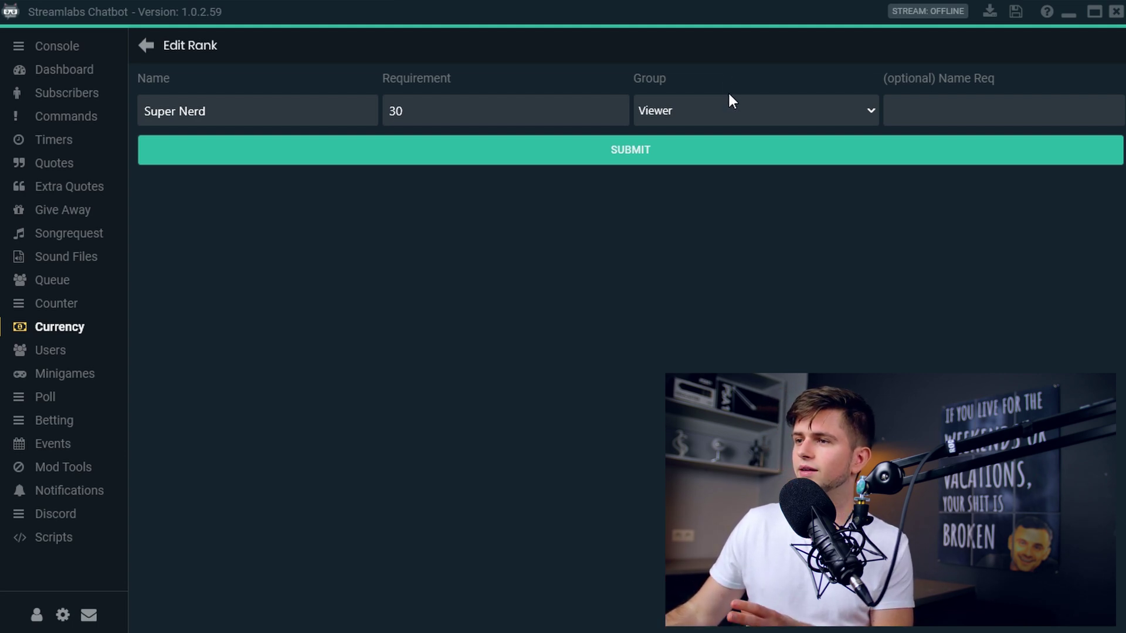
click(727, 109)
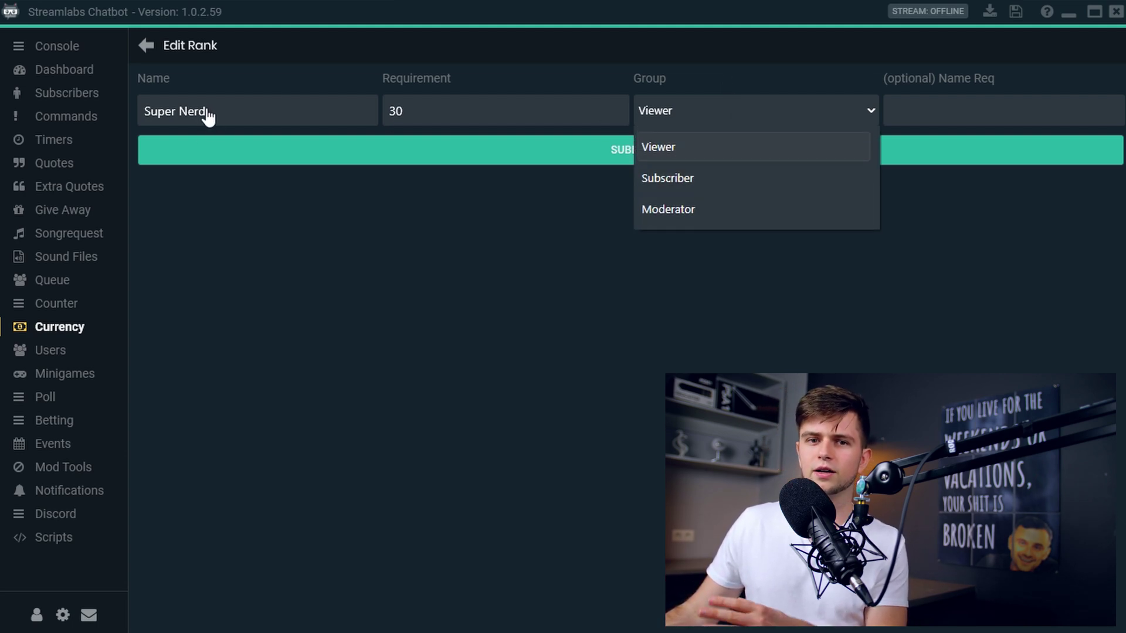
click(670, 146)
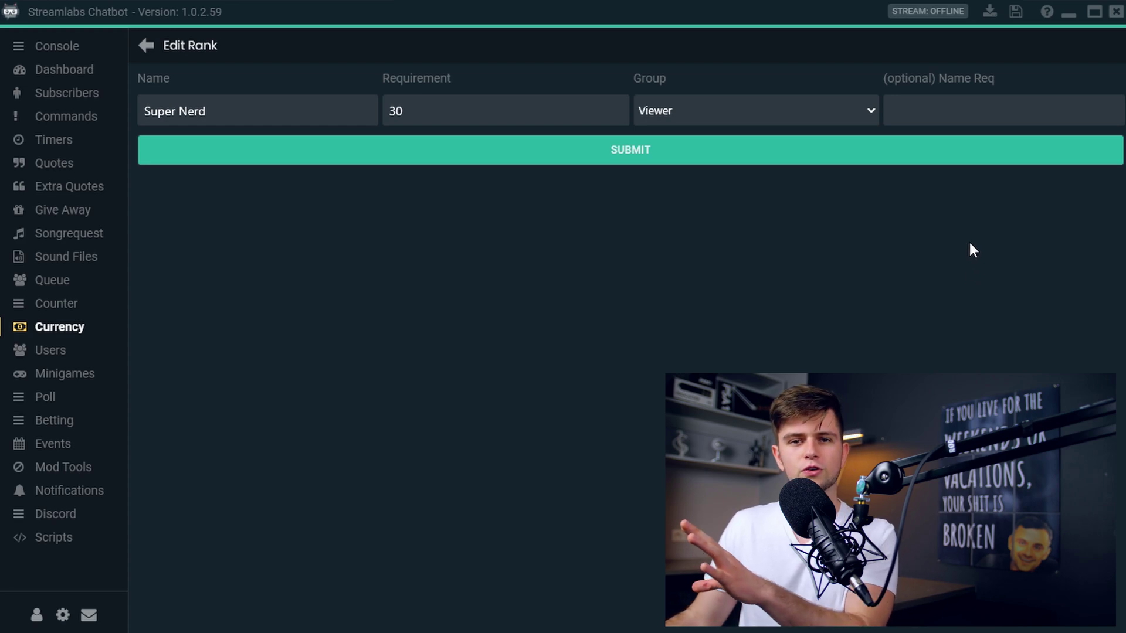
mouse_move(971, 108)
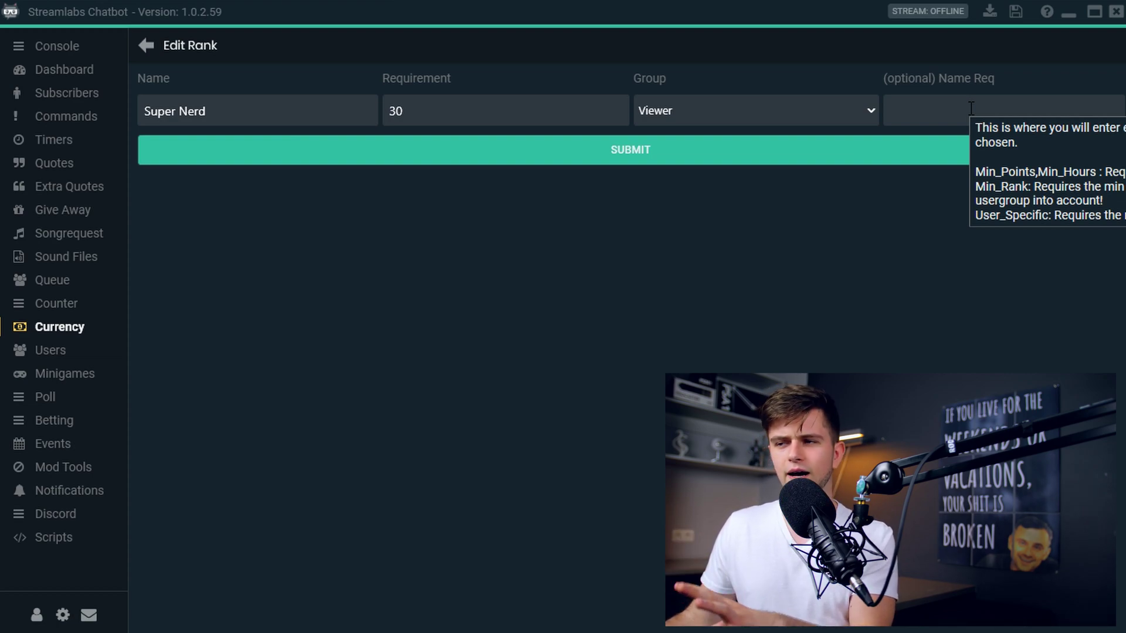
click(643, 159)
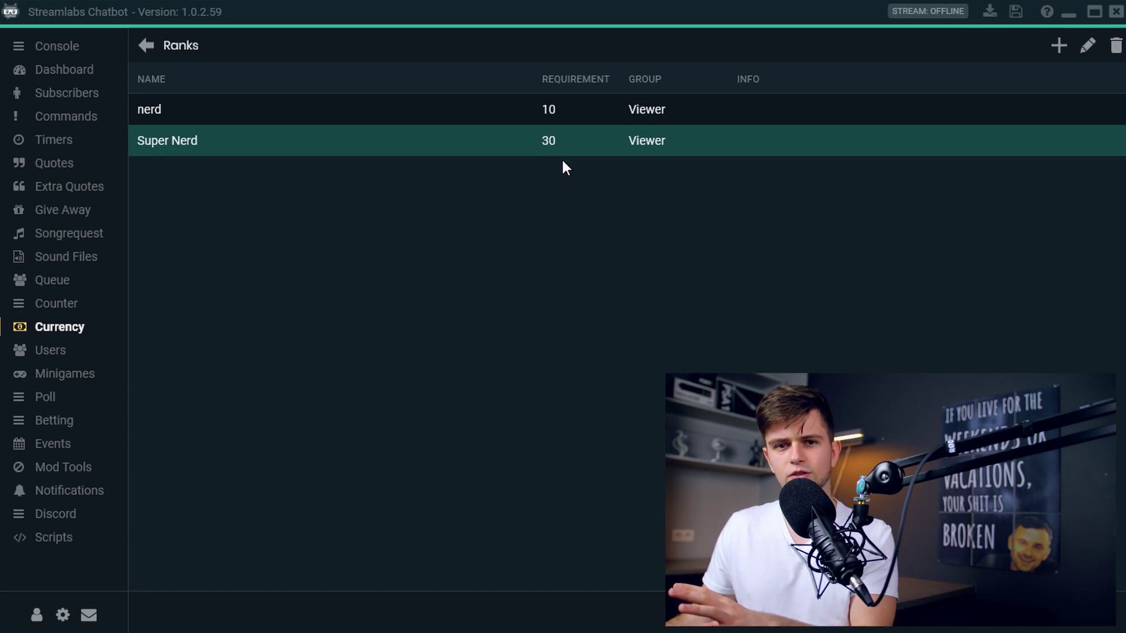
click(136, 43)
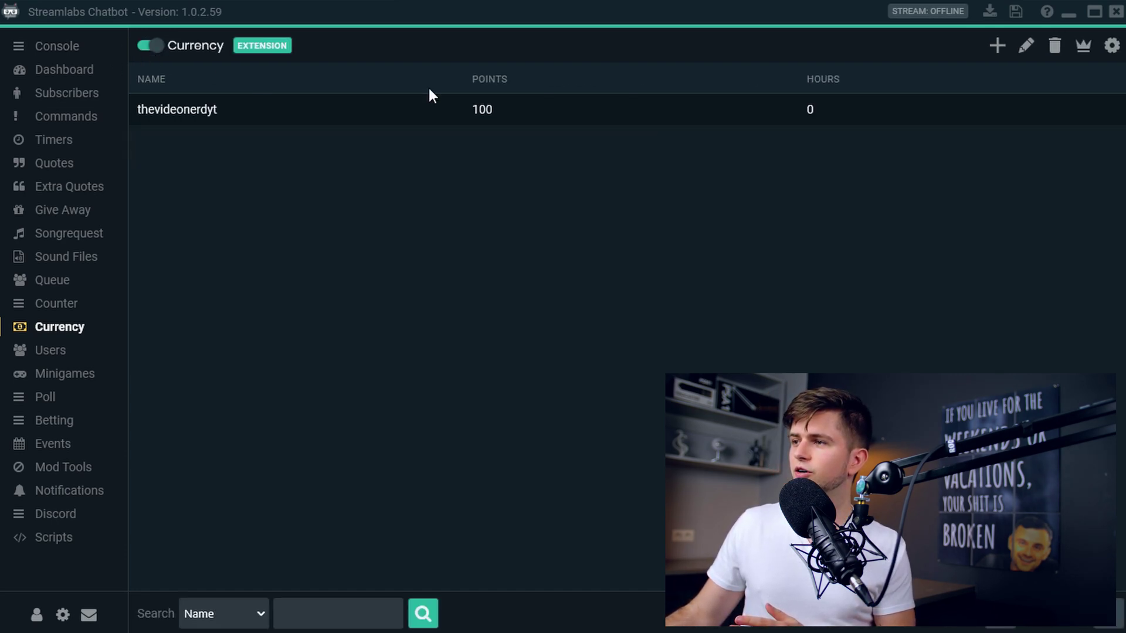
Review the !points command and its response text in the Global Currency Settings
click(1108, 46)
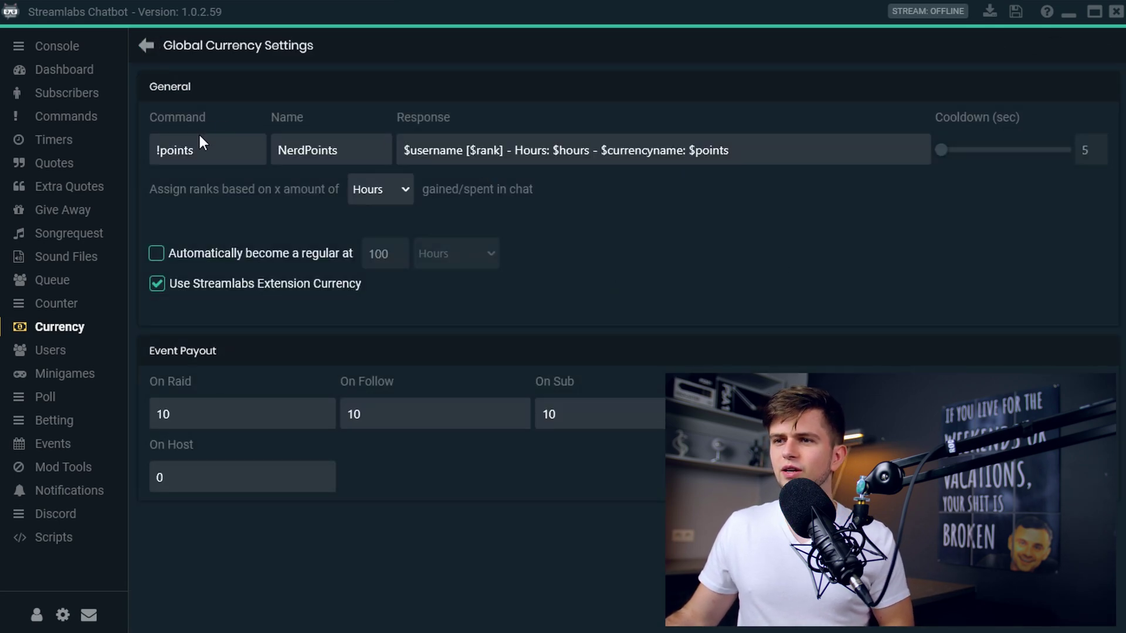
drag(205, 150, 120, 154)
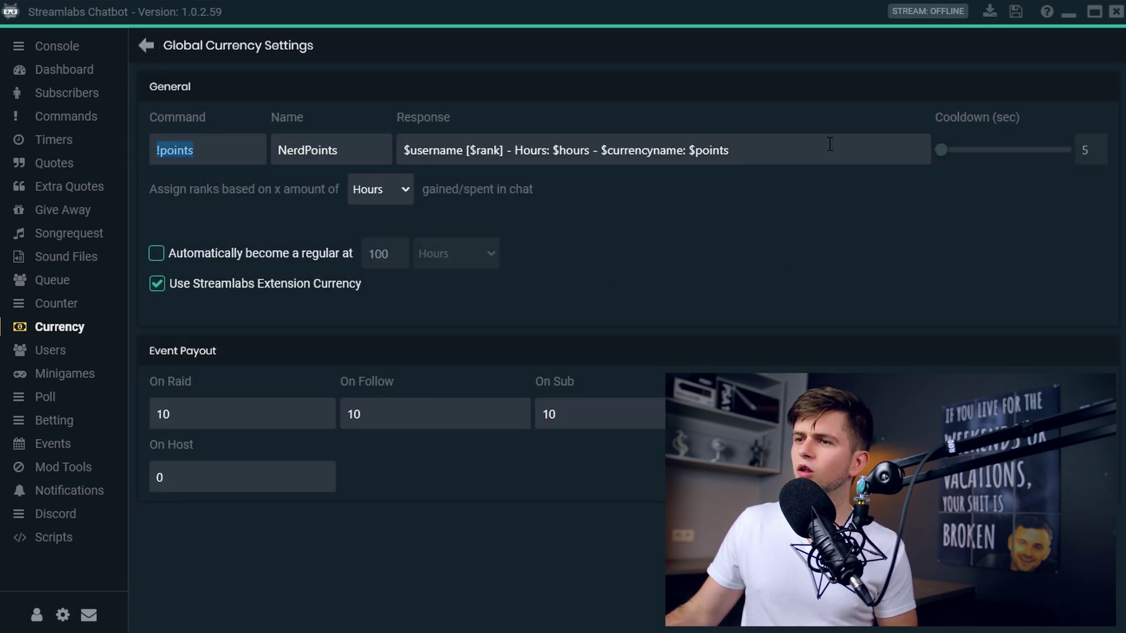
drag(729, 150, 402, 151)
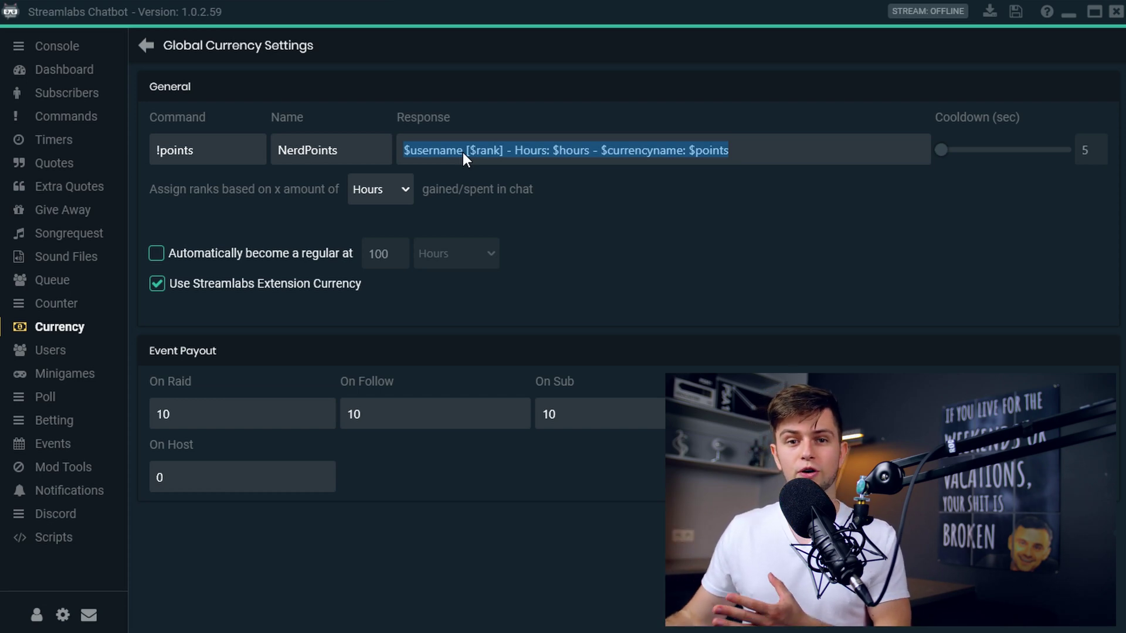
click(462, 153)
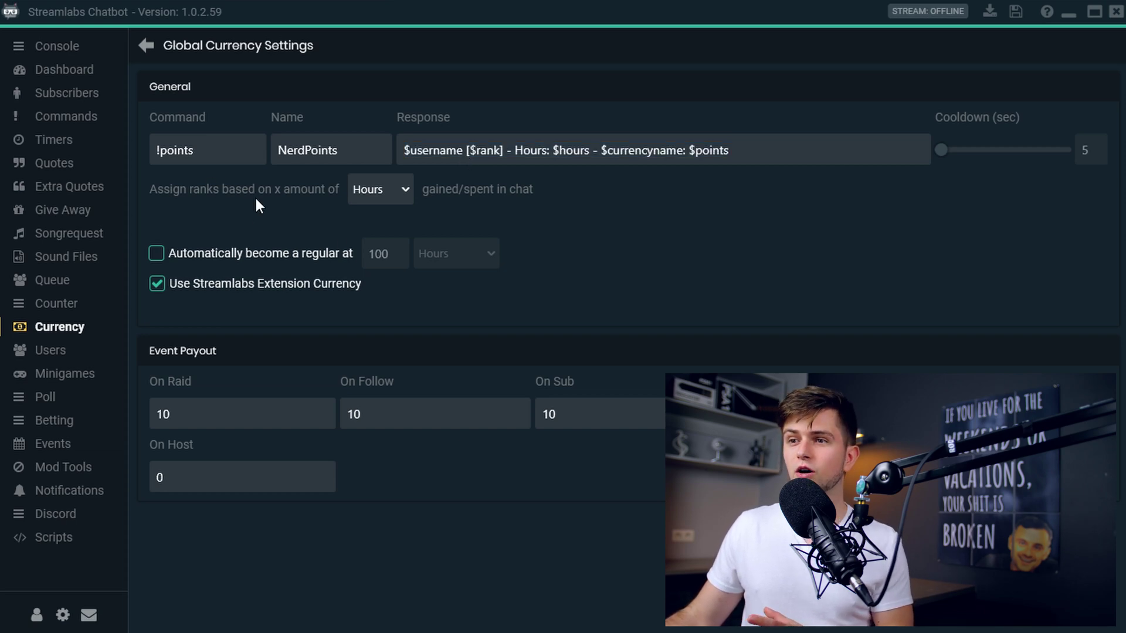
Send a !rank message in the console chat
click(57, 46)
click(308, 602)
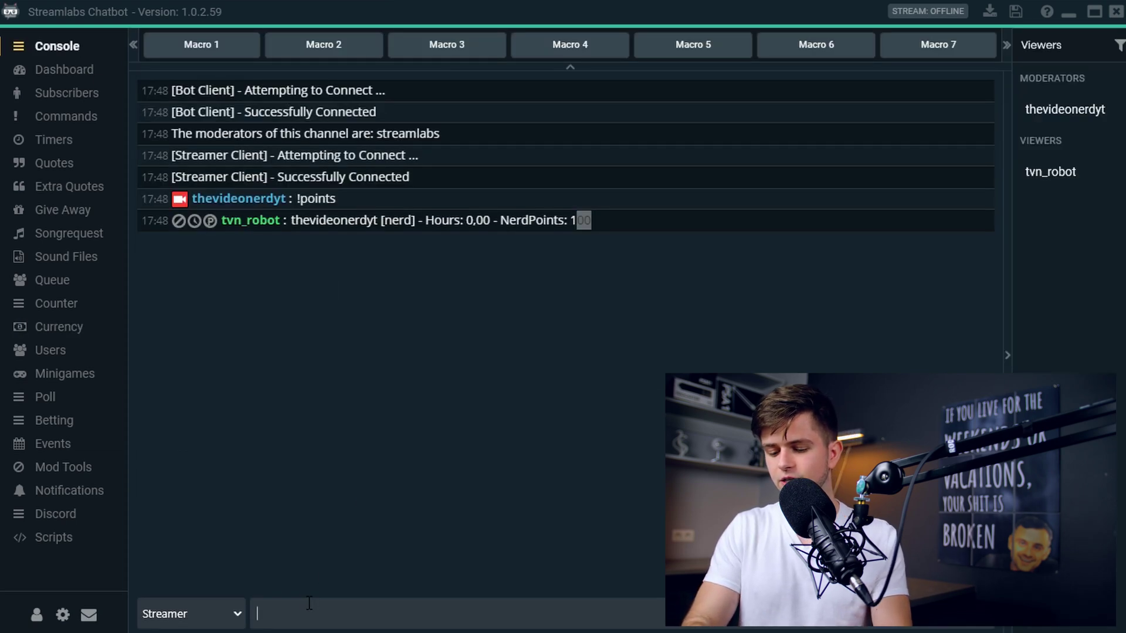
text(!rank)
key(Return)
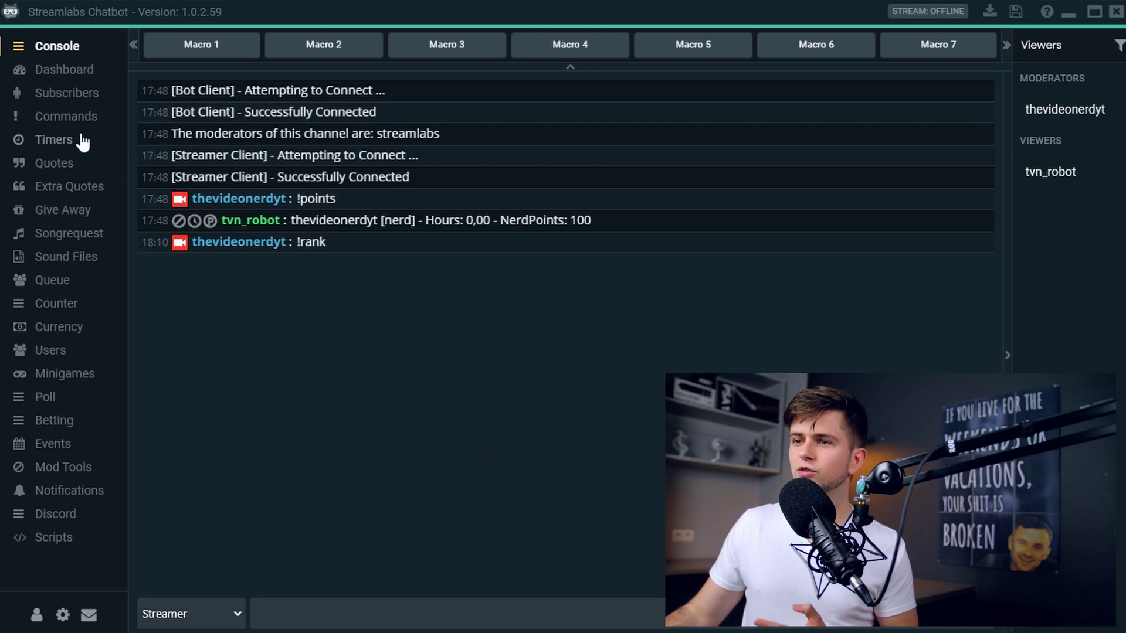
click(63, 117)
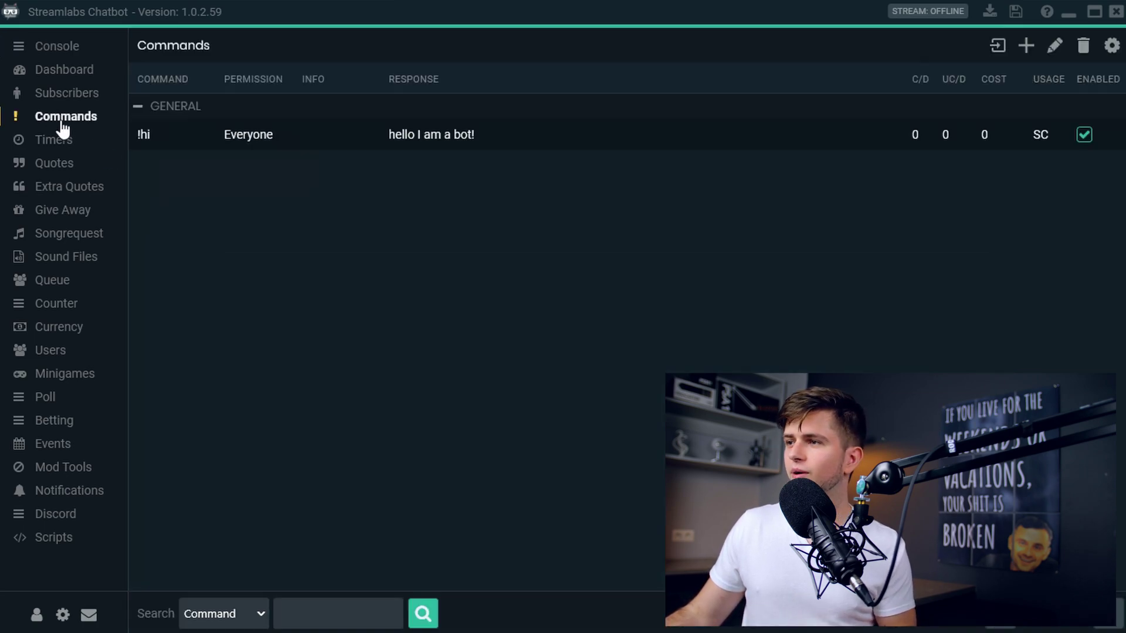
Create a !rank command replying "$username your rank is: $rank" and save it
click(1026, 47)
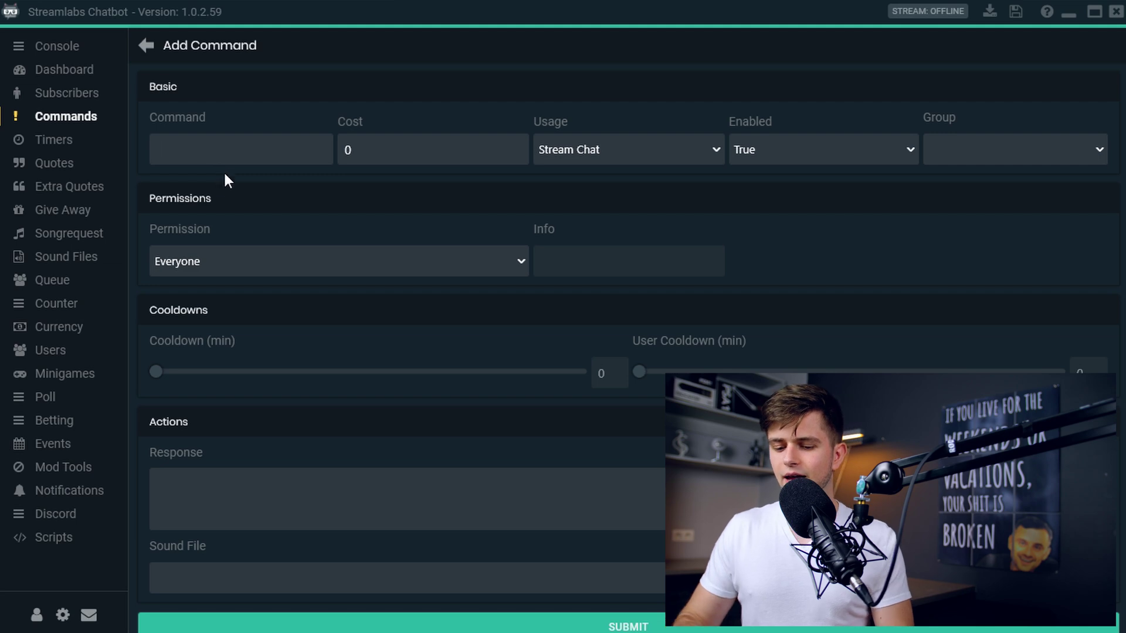
click(215, 151)
text(!r)
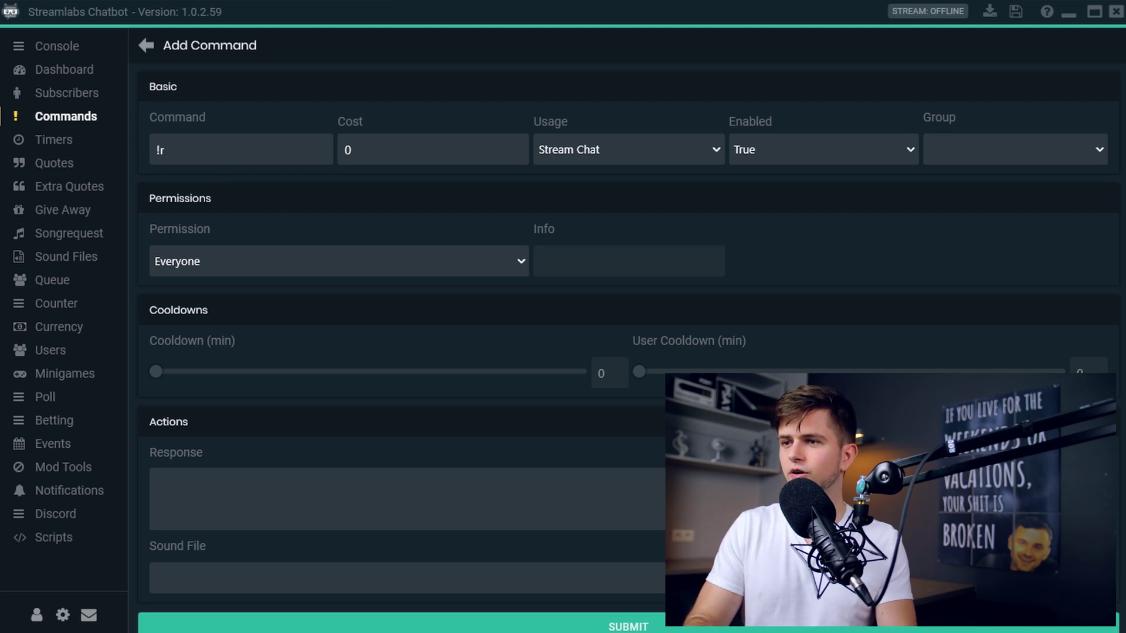
text(ank)
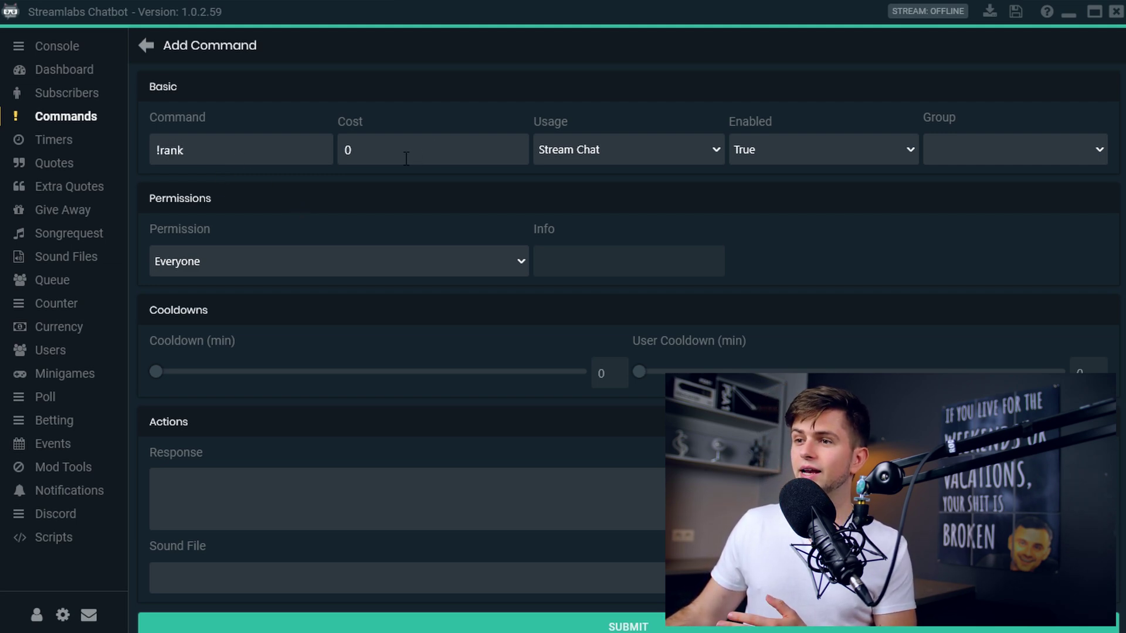
key(Tab)
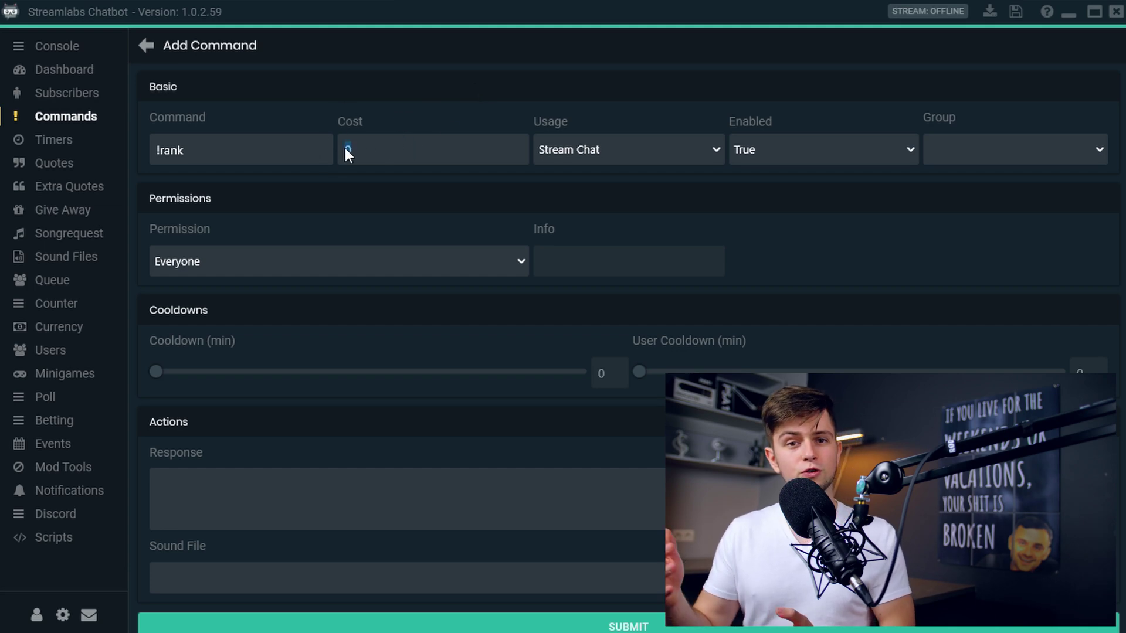
key(shift+Tab)
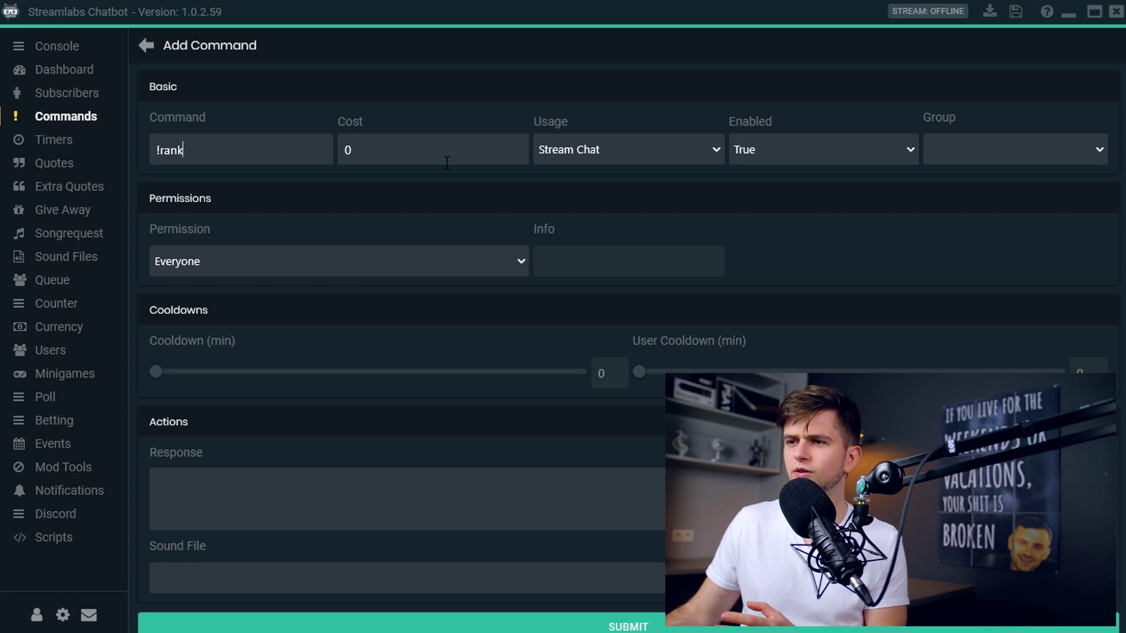
key(Tab)
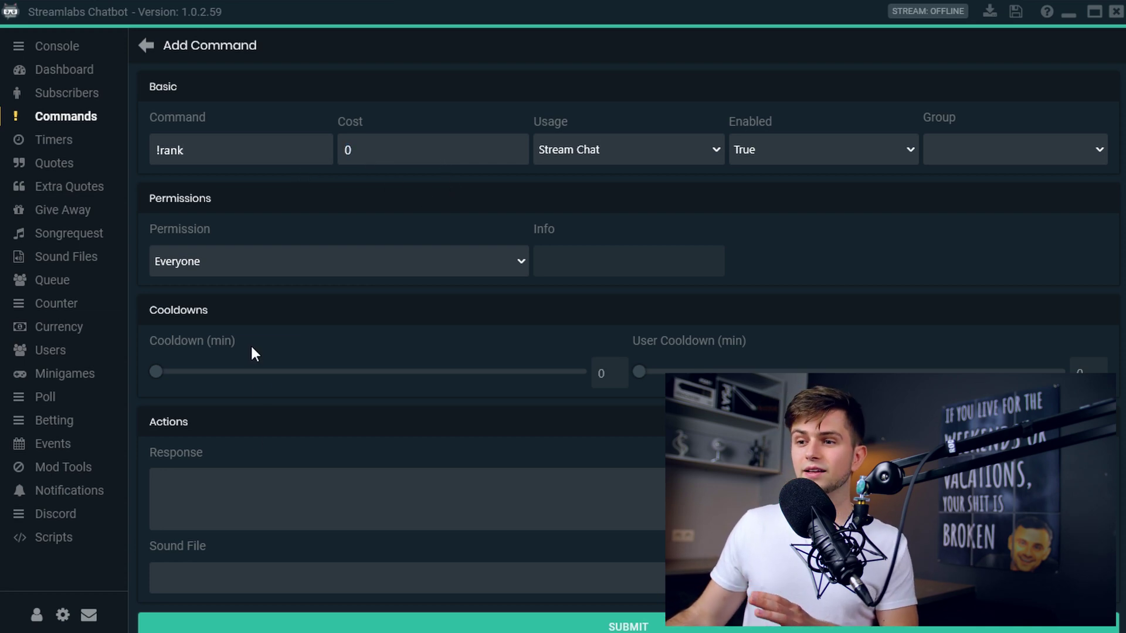
scroll(251, 346, down, 1)
click(285, 505)
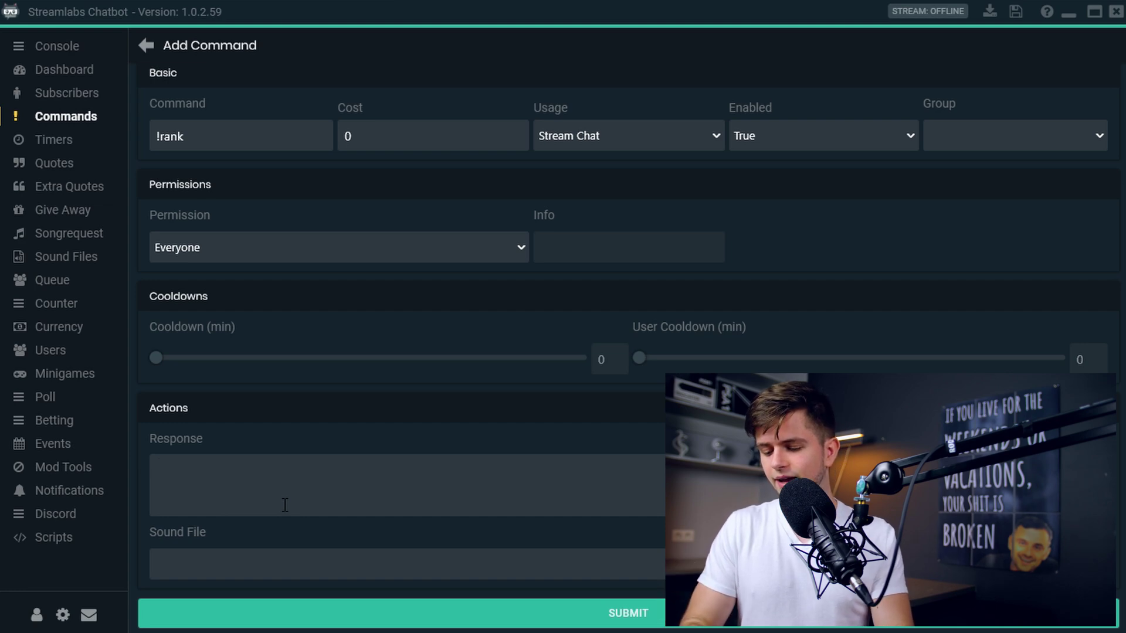
text($username)
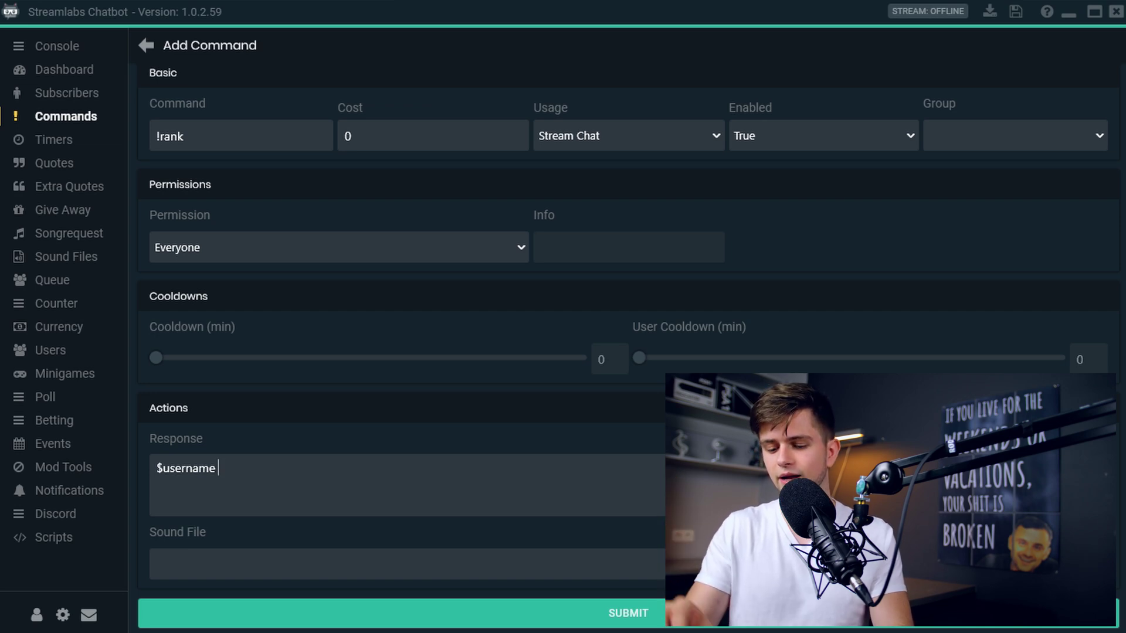
text(your)
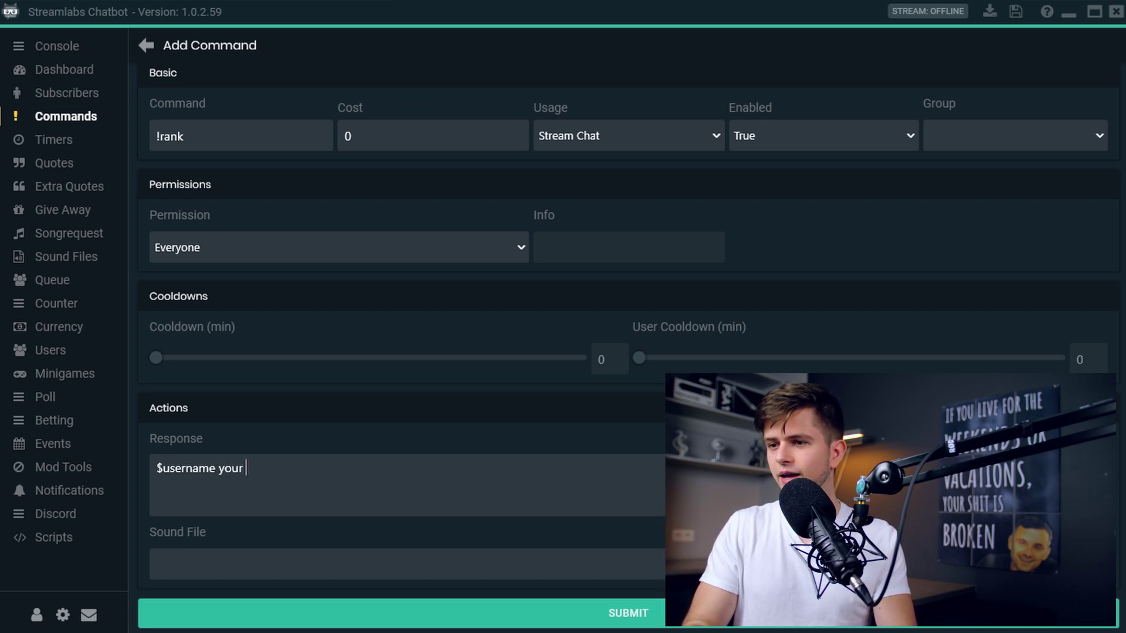
text( rank is: $)
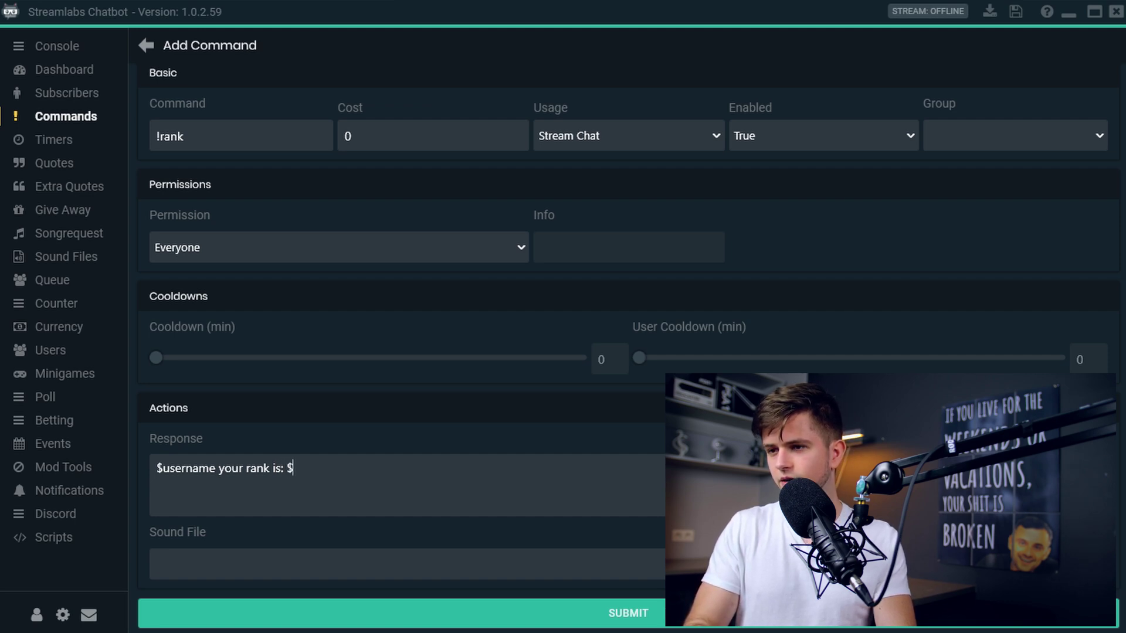
text(rank)
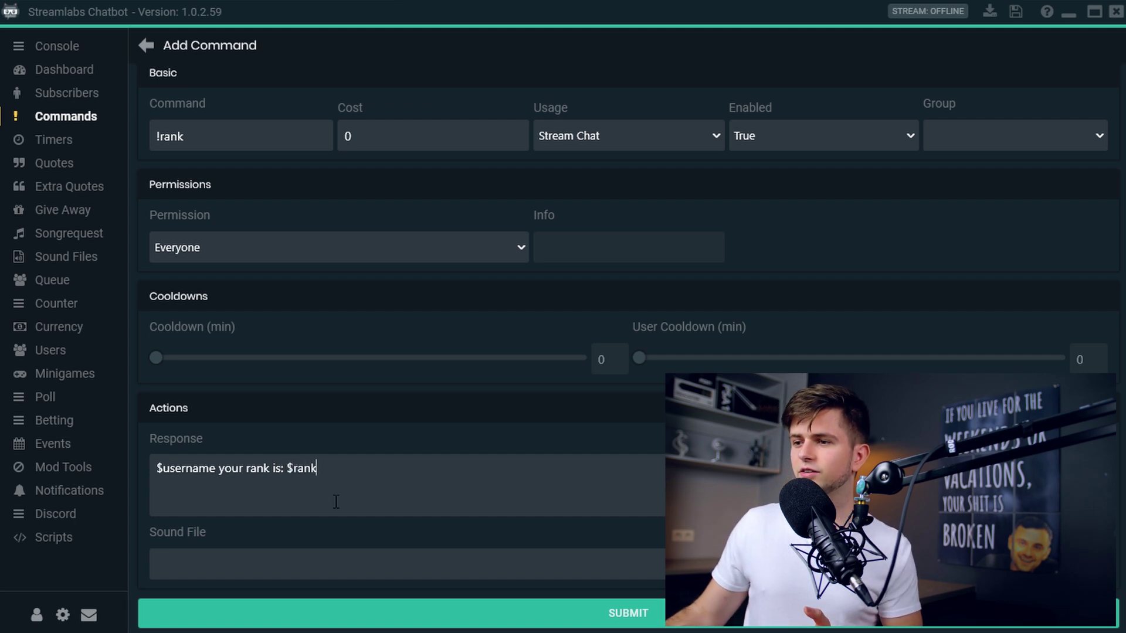
click(609, 614)
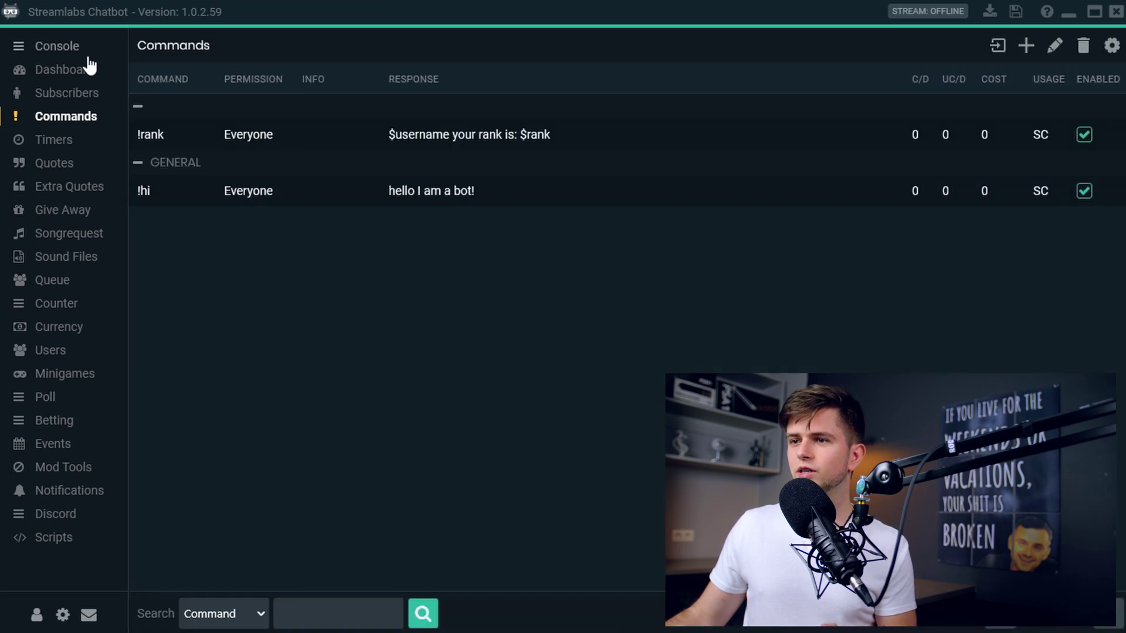
Test !rank in the console chat, getting the reply Unranked, then open currency settings
click(57, 45)
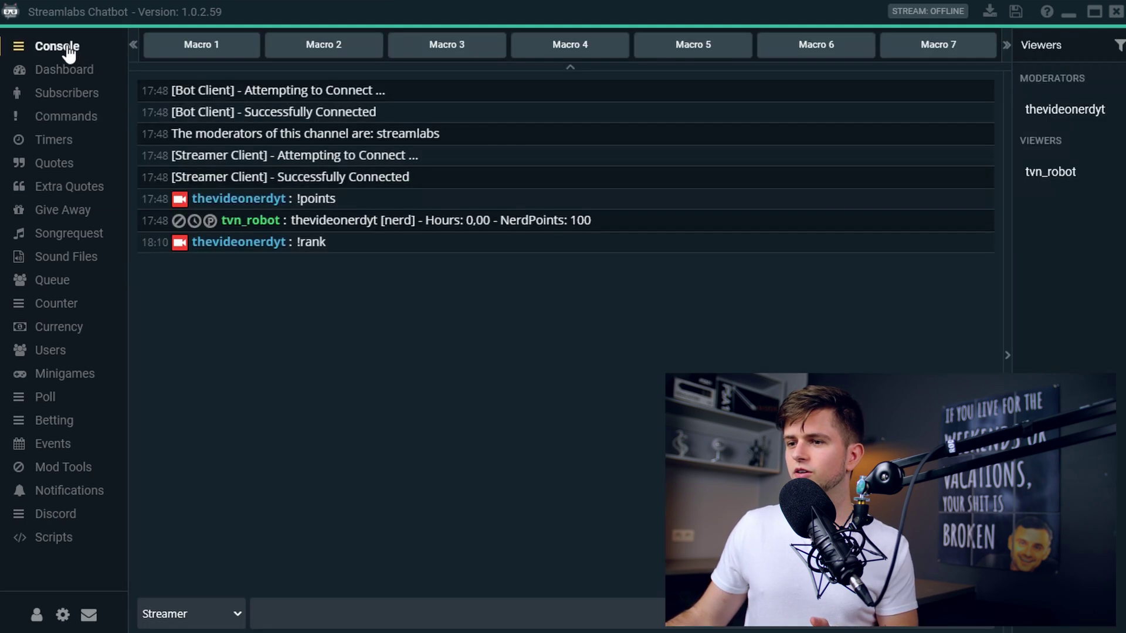
click(309, 617)
text(!rank)
key(Return)
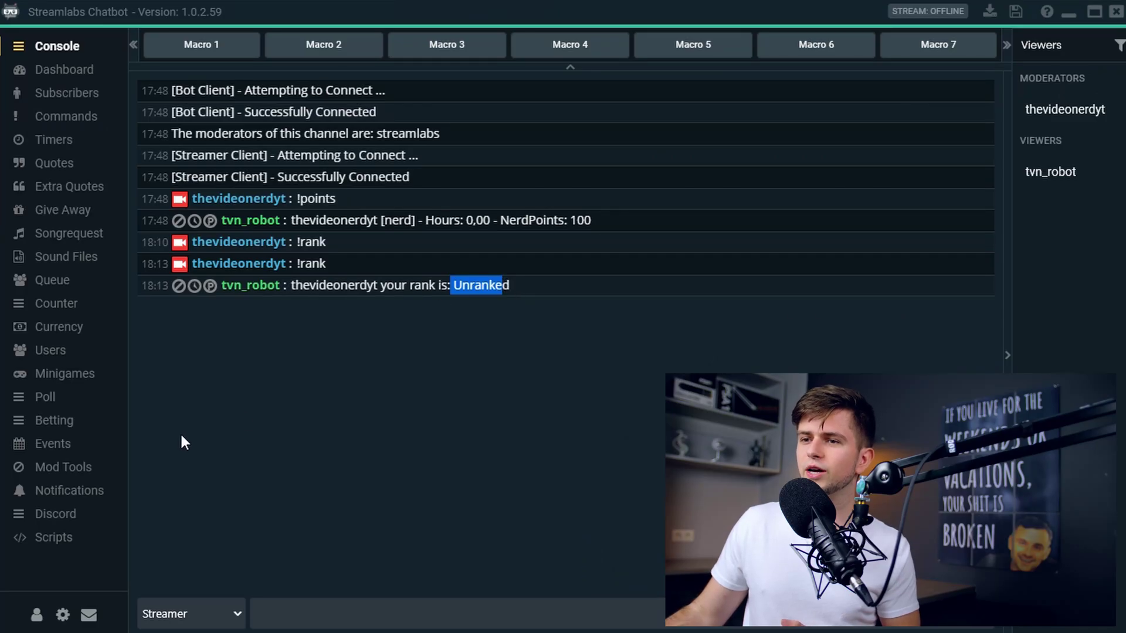
click(42, 326)
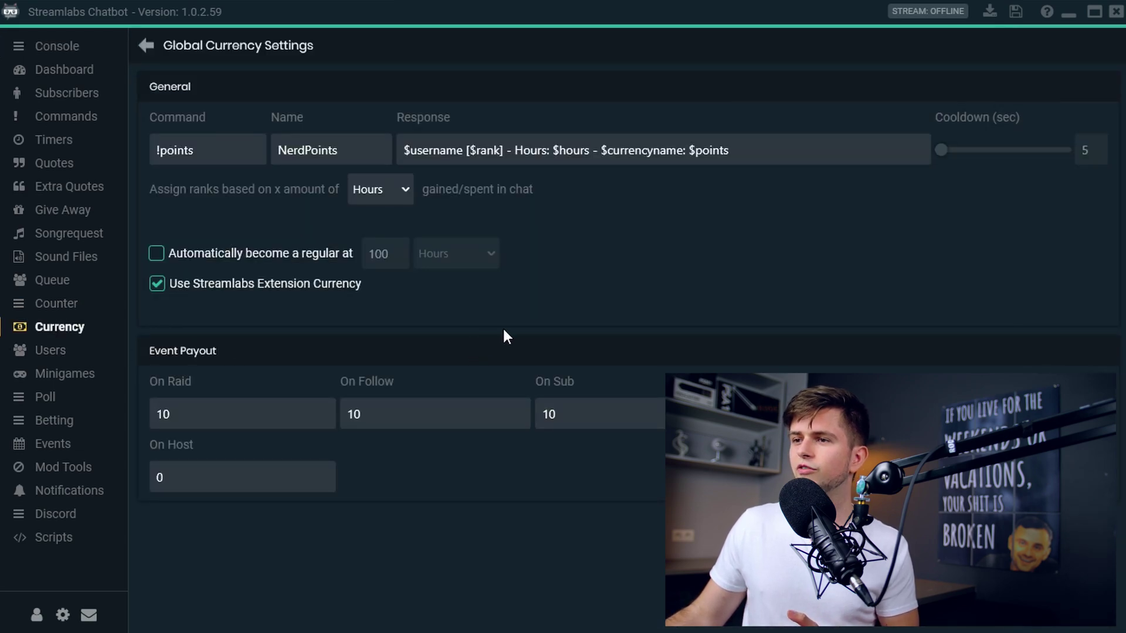
Base ranks on Points instead of Hours in the Currency settings
click(381, 199)
click(374, 231)
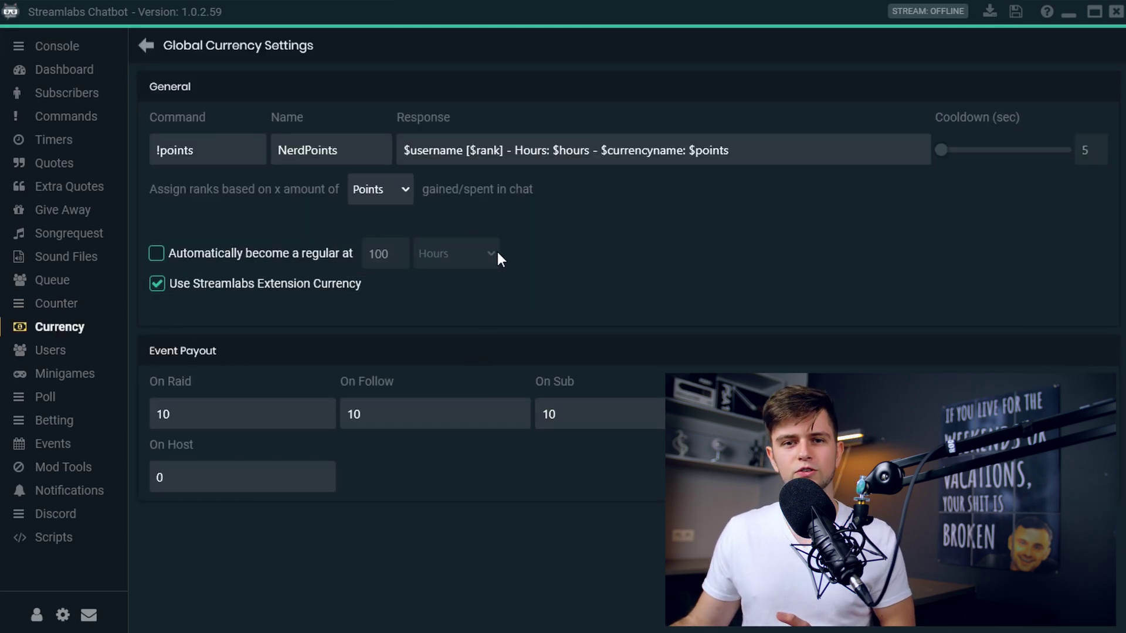
click(146, 47)
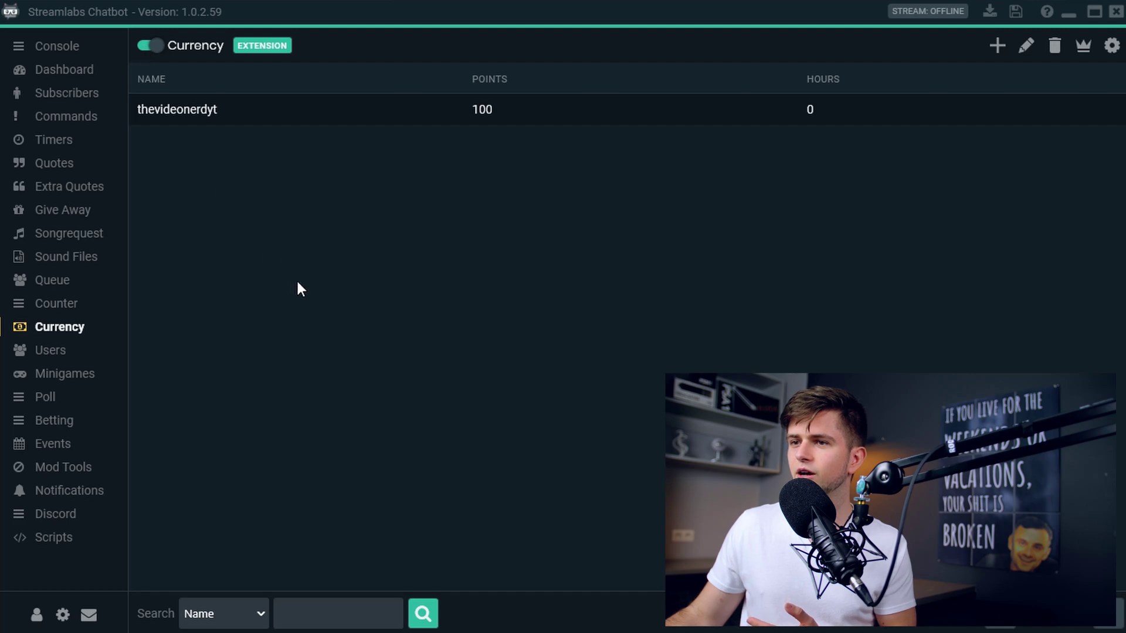
Check the streamer's row in the currency list and the nerd rank in the Ranks list
click(152, 118)
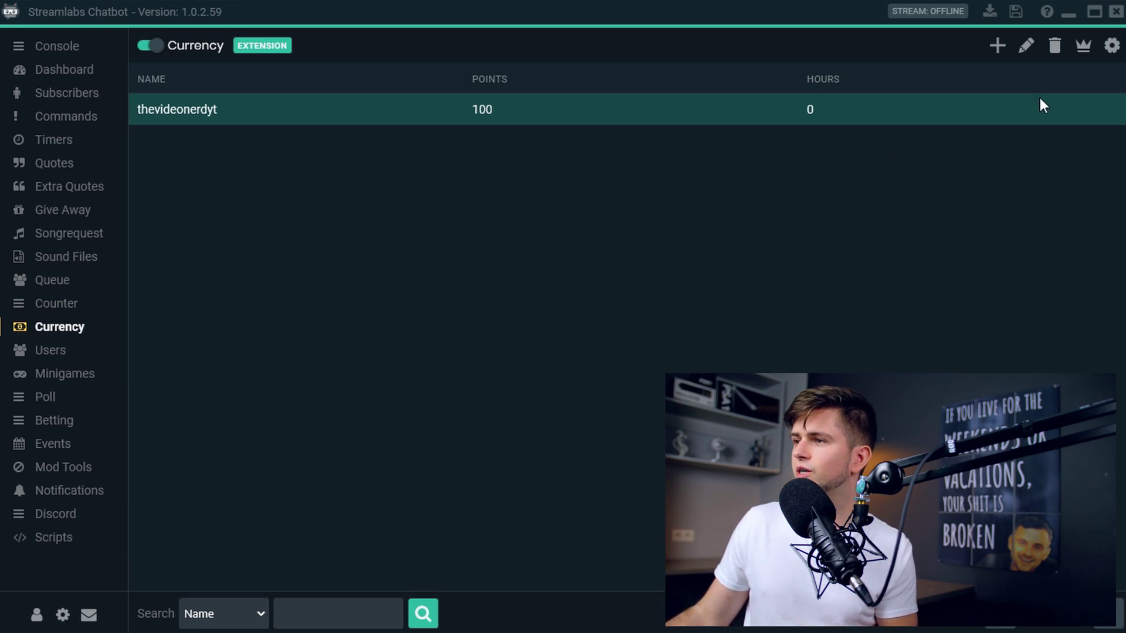
click(1084, 47)
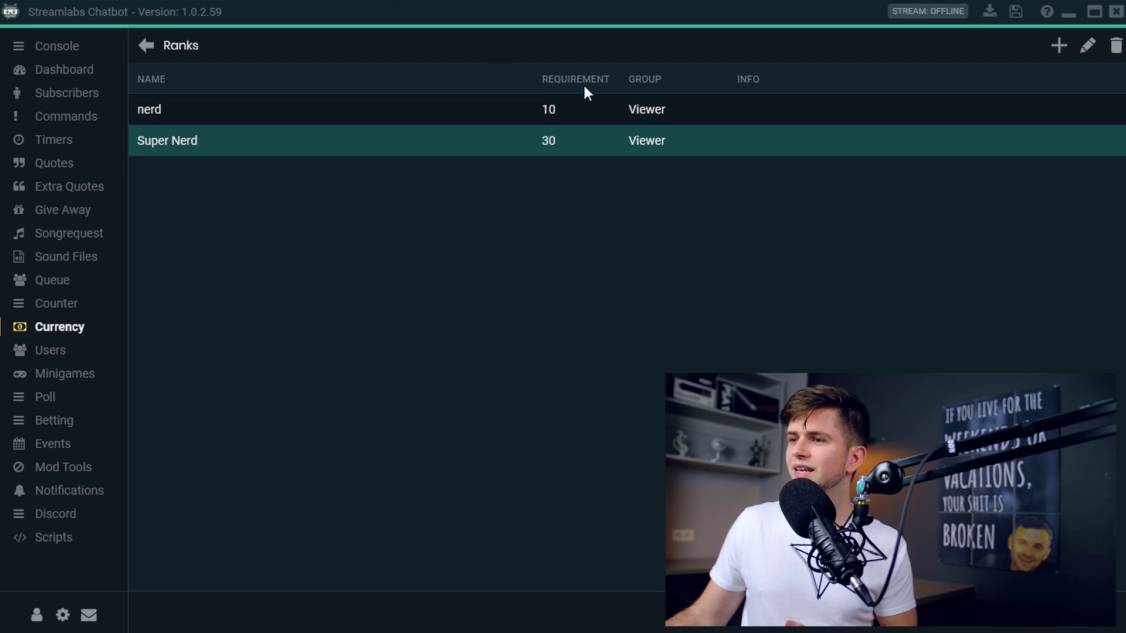
click(560, 101)
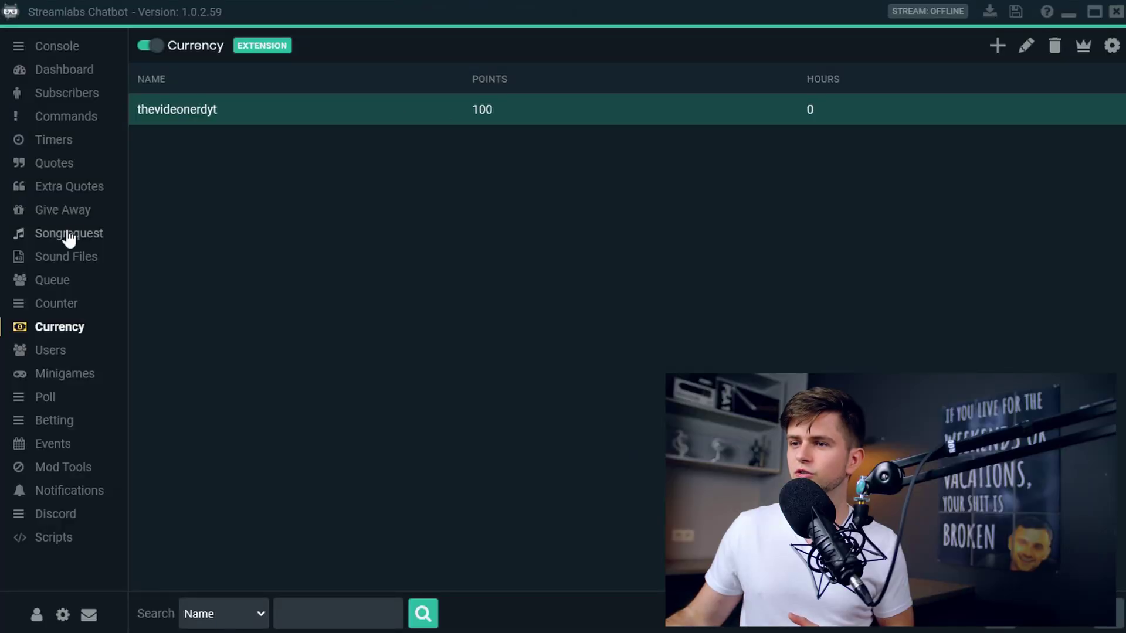
click(68, 234)
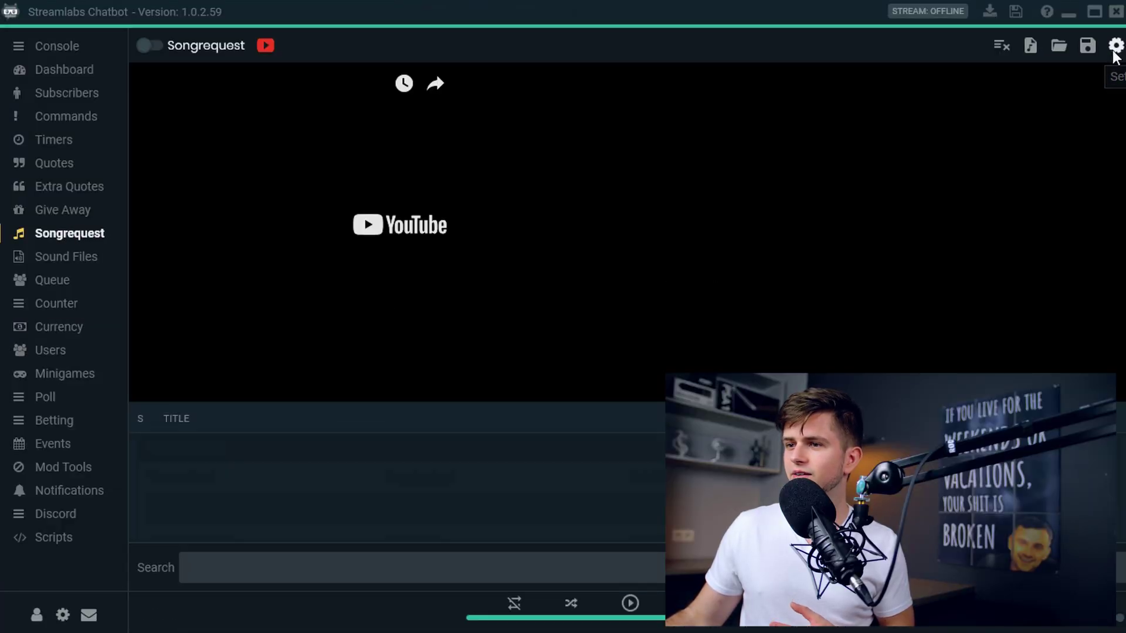
Inspect the Global Songrequest Settings, leaving the Viewer Cost at 0
click(1116, 46)
double_click(160, 386)
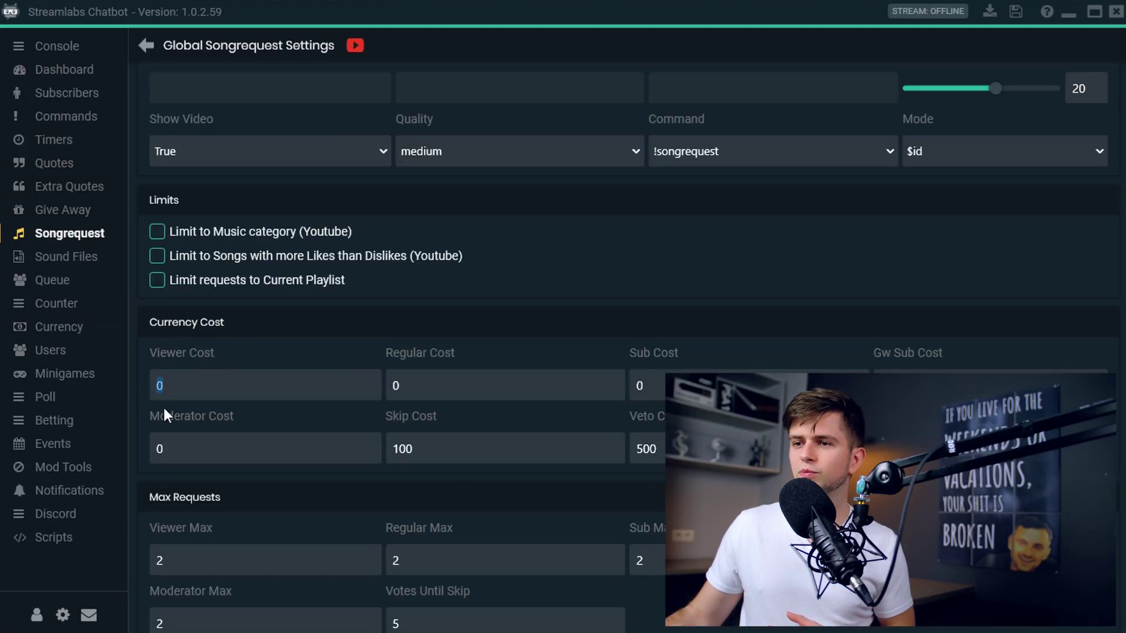
click(269, 331)
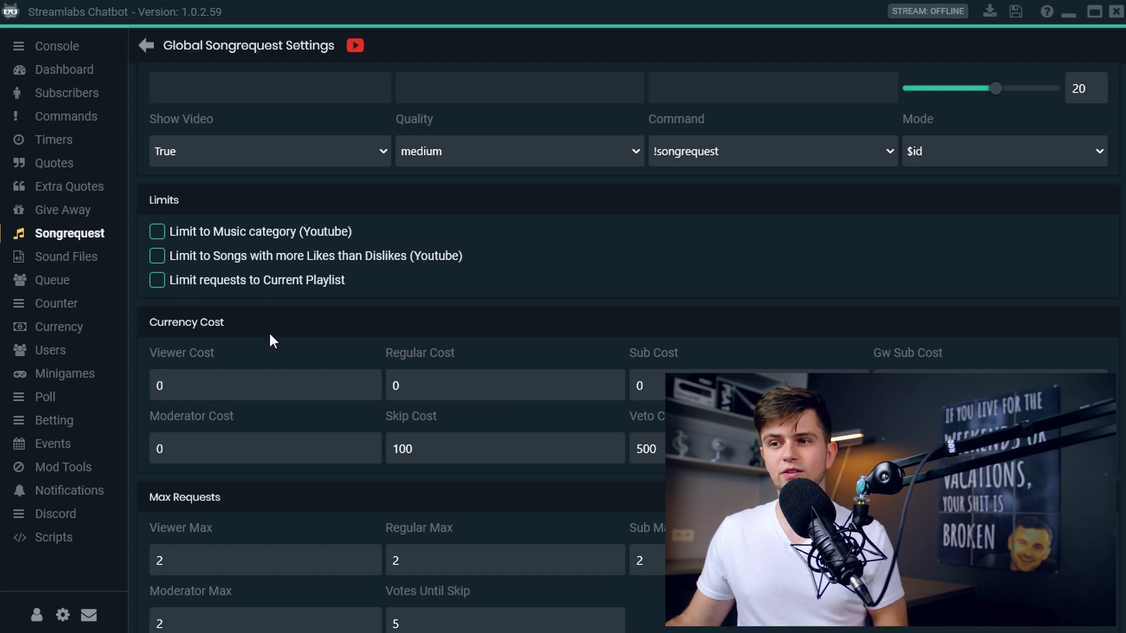